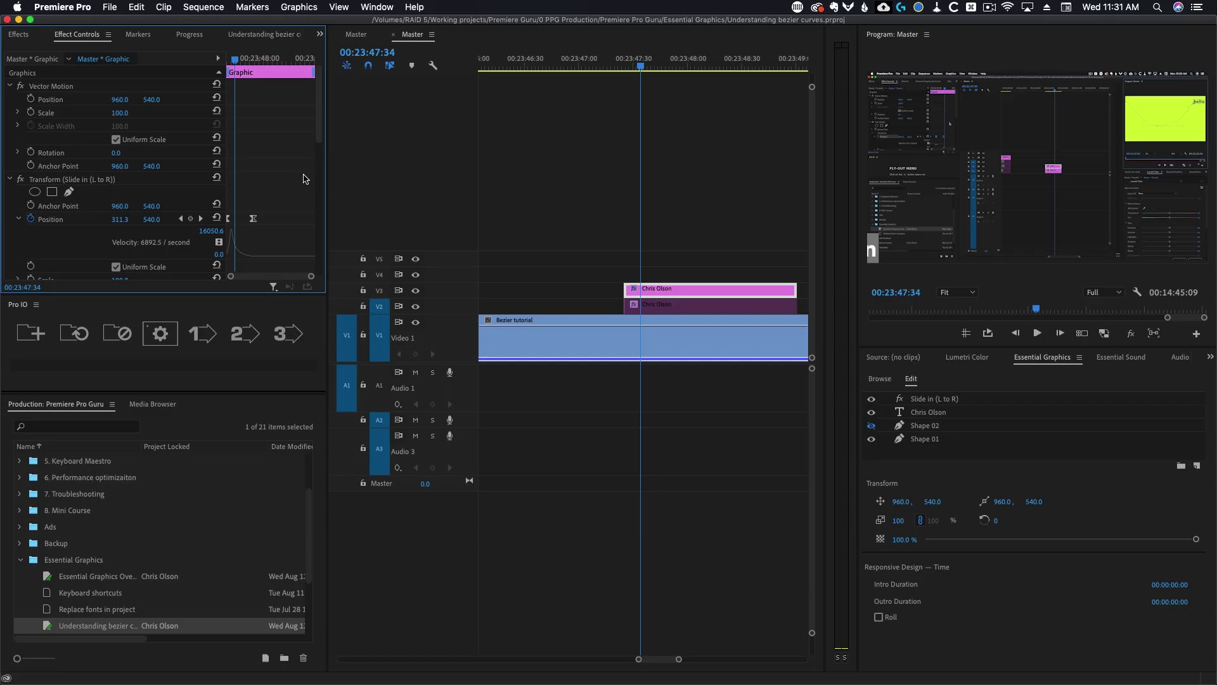
mouse_move(641, 66)
mouse_down()
mouse_move(665, 67)
mouse_move(636, 70)
mouse_up()
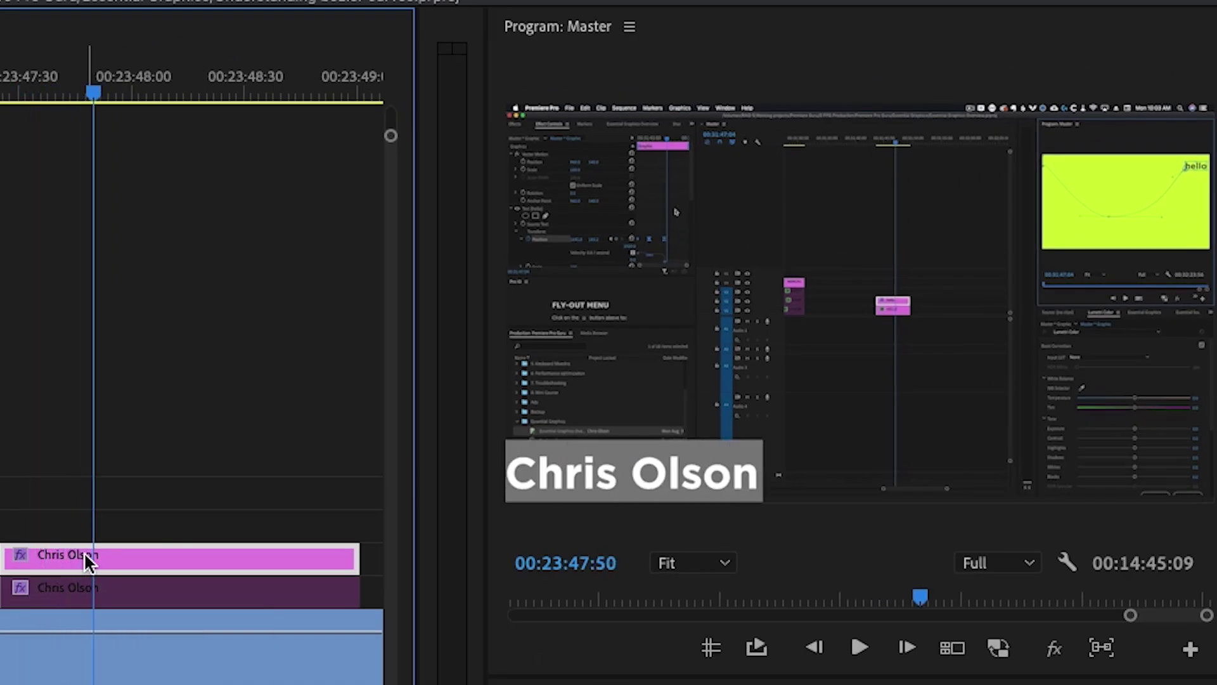
key(shift+e)
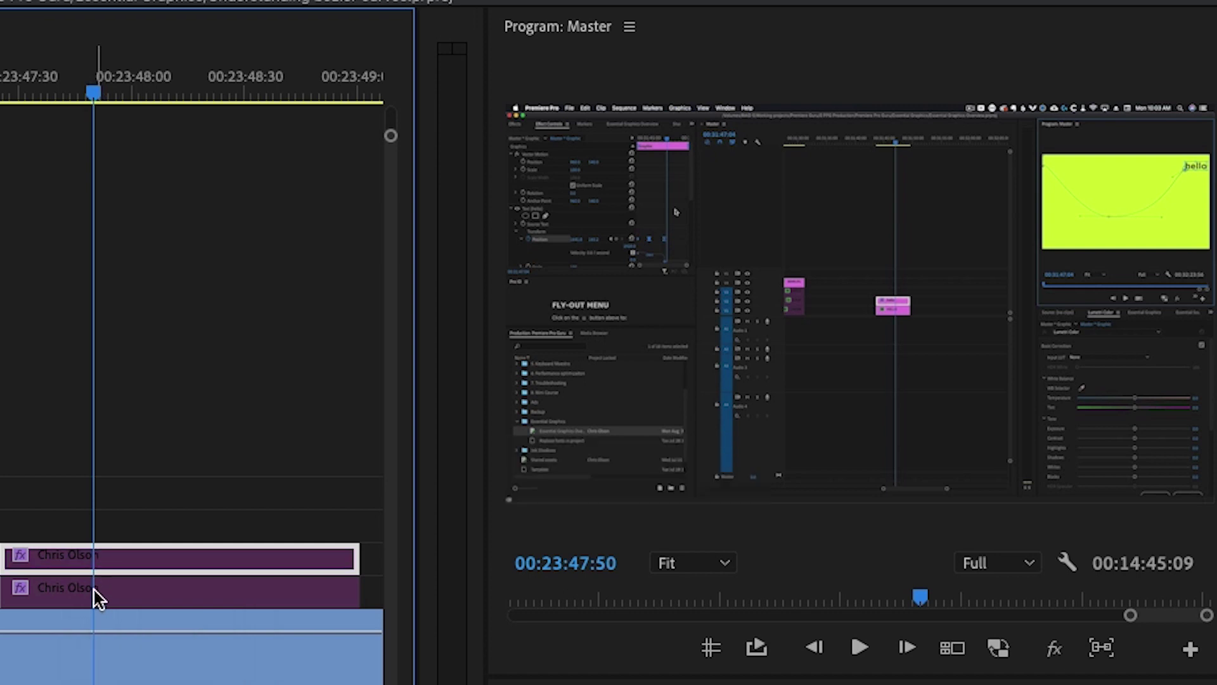
click(99, 599)
click(13, 94)
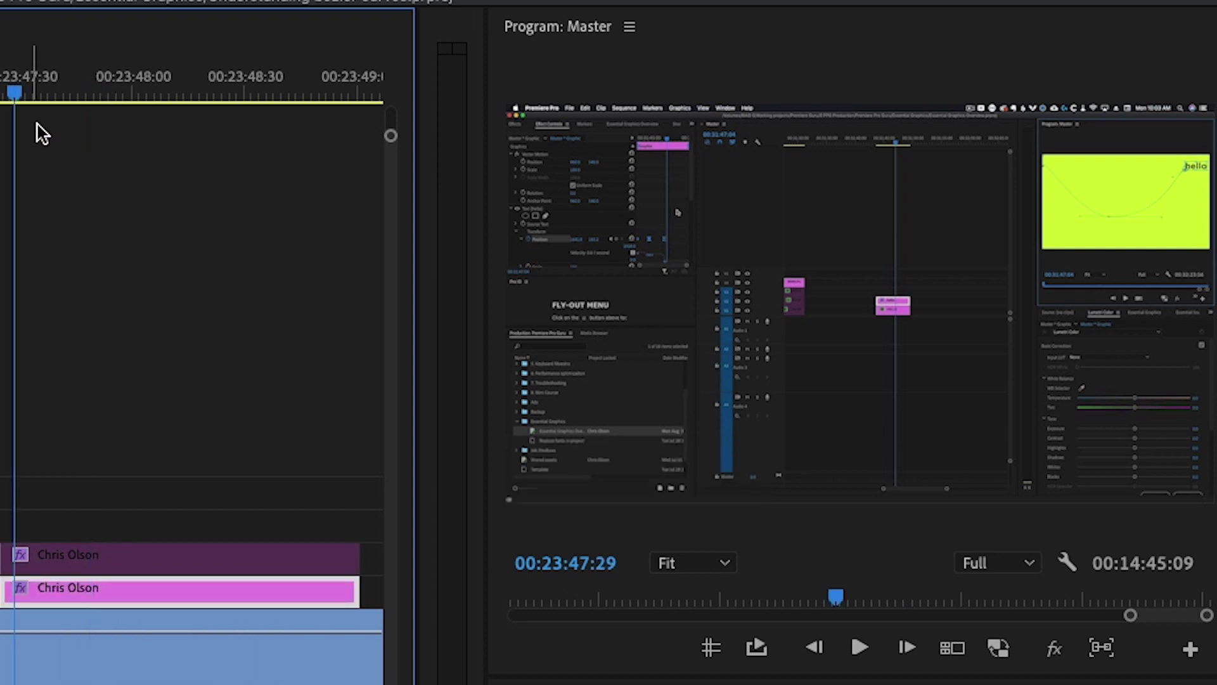
key(space)
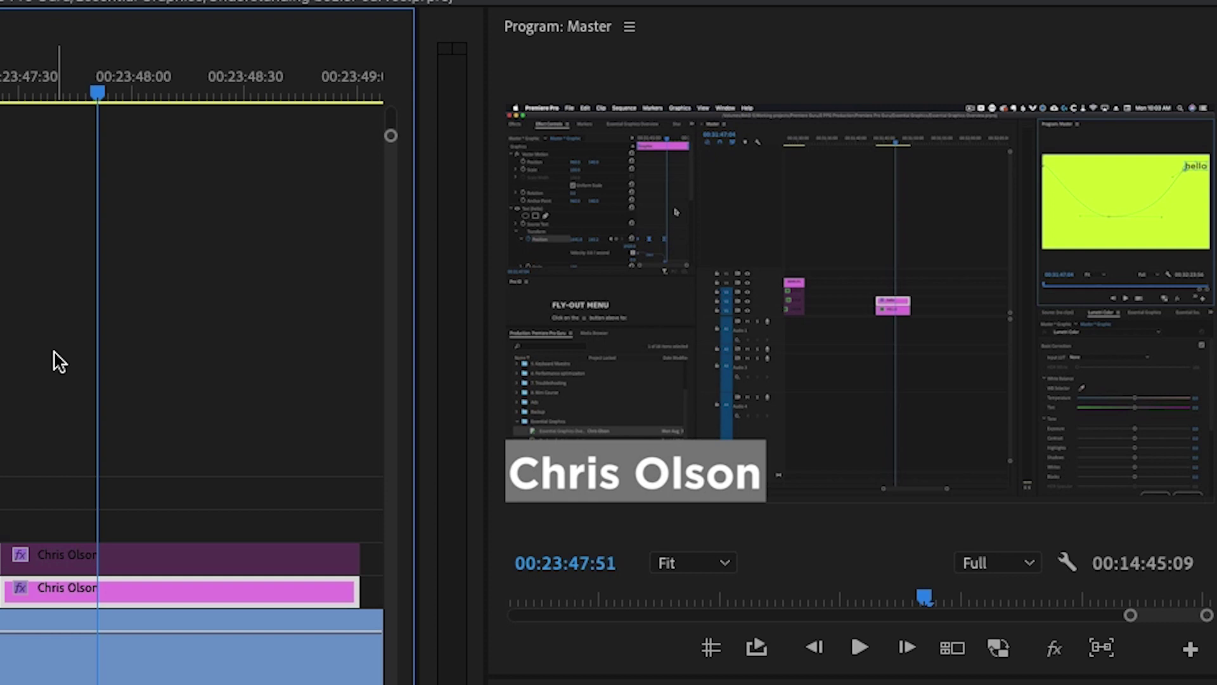
click(84, 565)
click(84, 593)
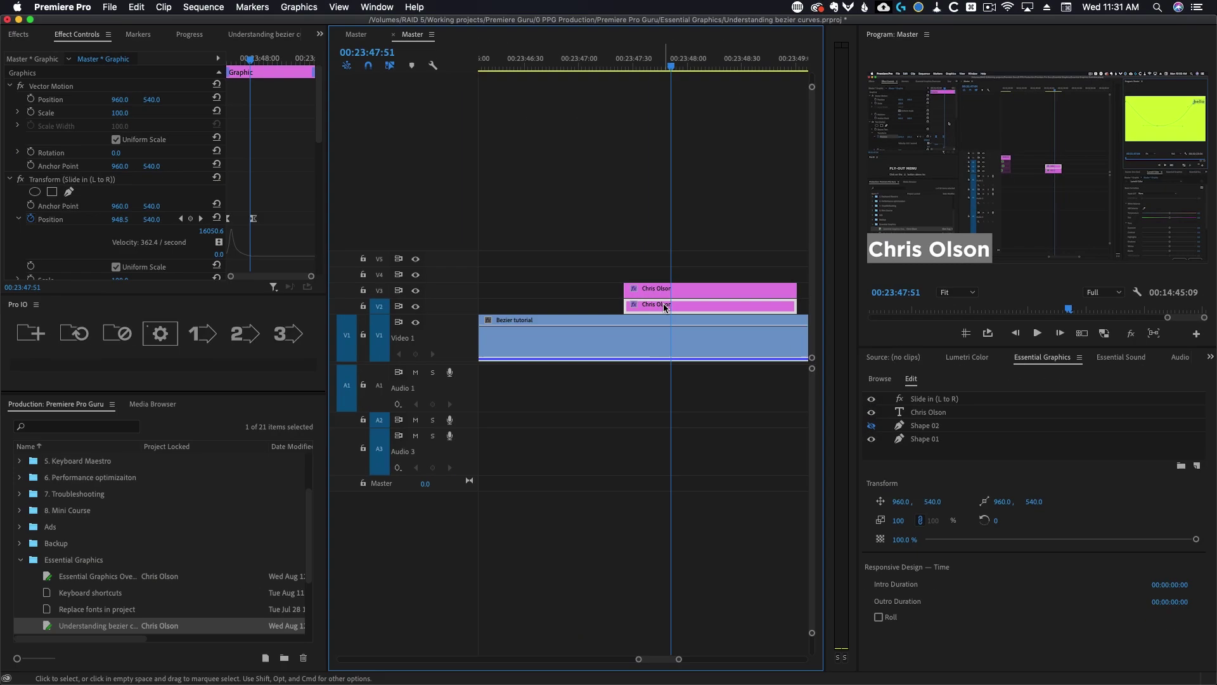
click(656, 290)
click(63, 180)
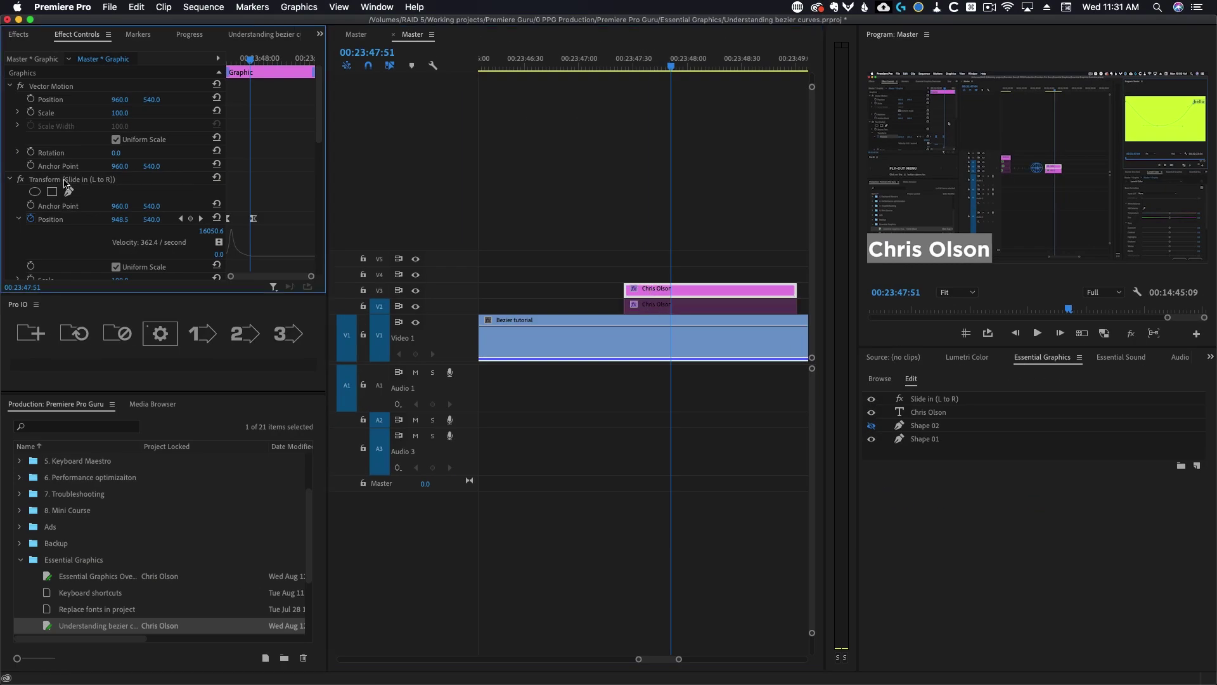
key(Delete)
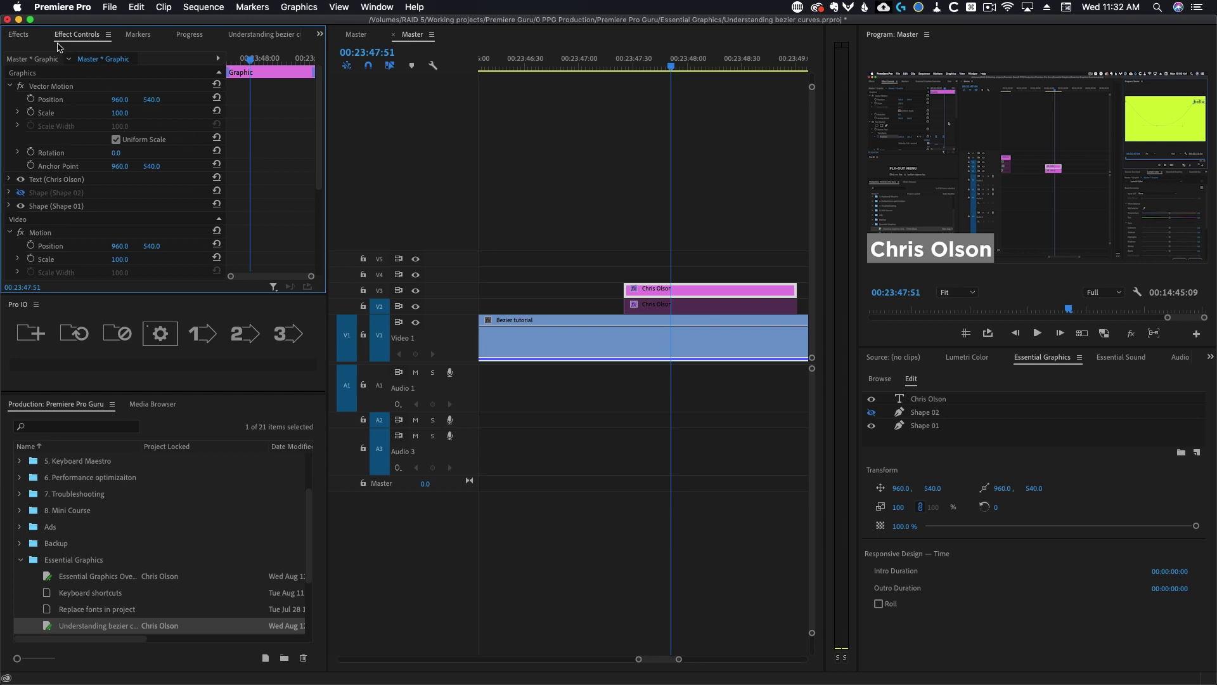
click(36, 38)
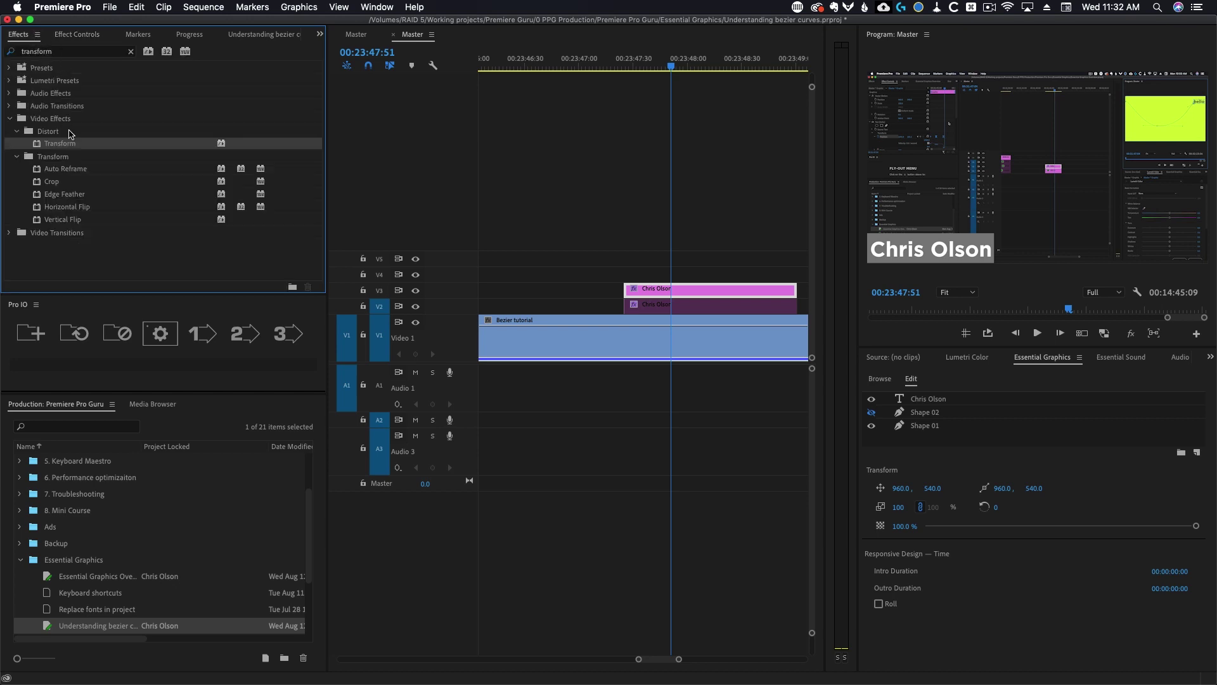
drag(60, 146, 660, 291)
click(74, 37)
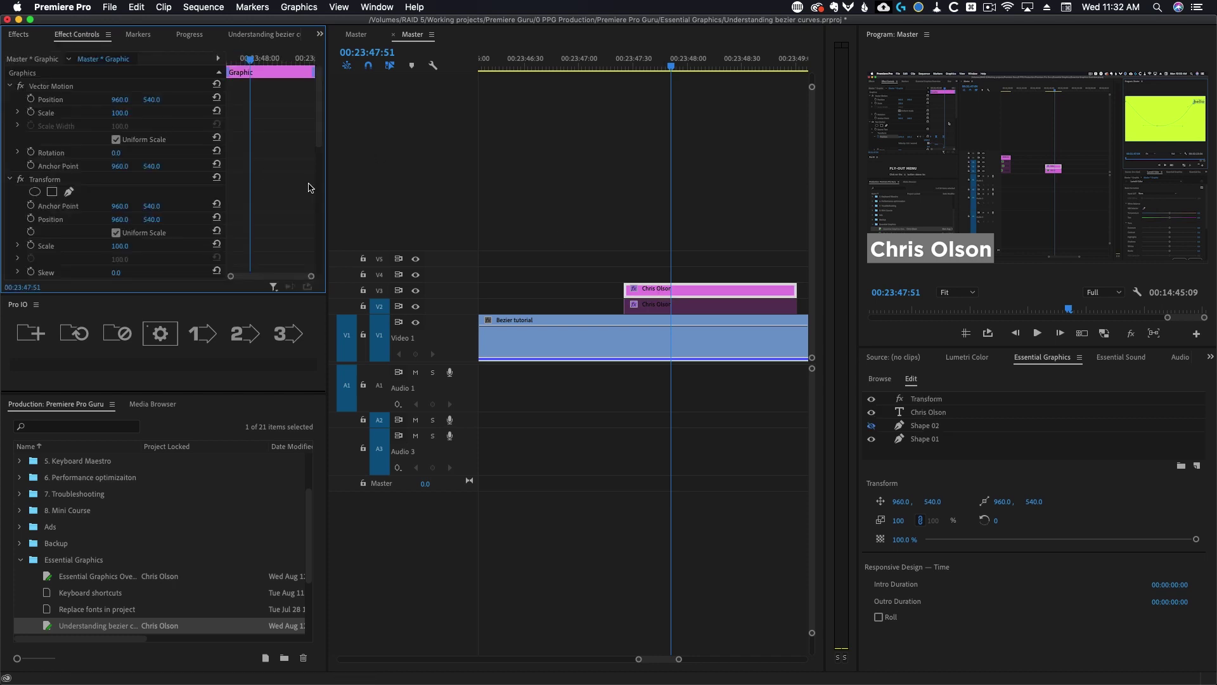
scroll(308, 188, down, 5)
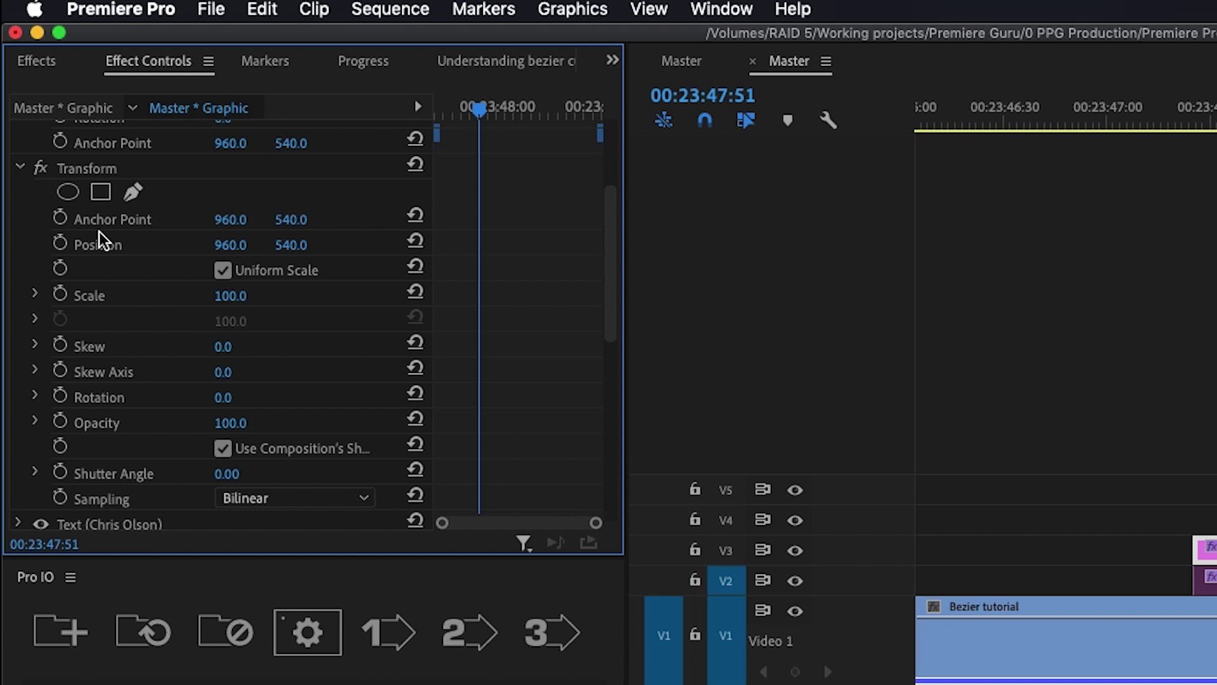
key(super+s)
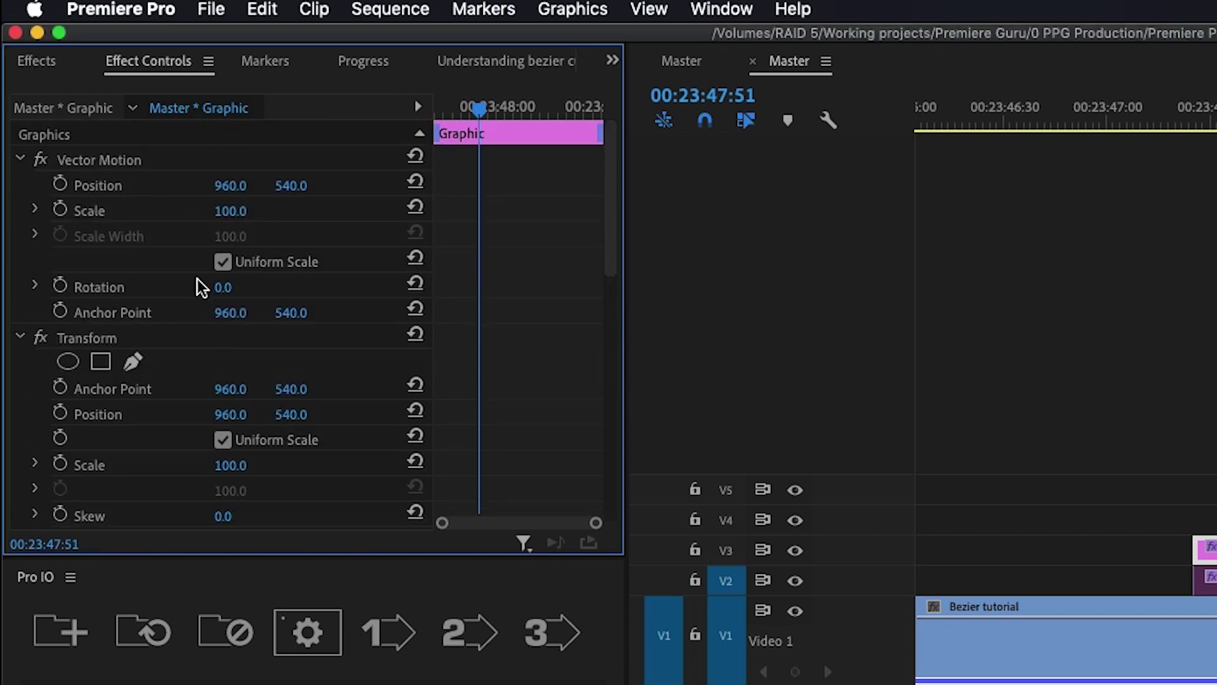
Set the Transform Shutter Angle to 200 and return the playhead to the title clip's start.
scroll(209, 289, down, 4)
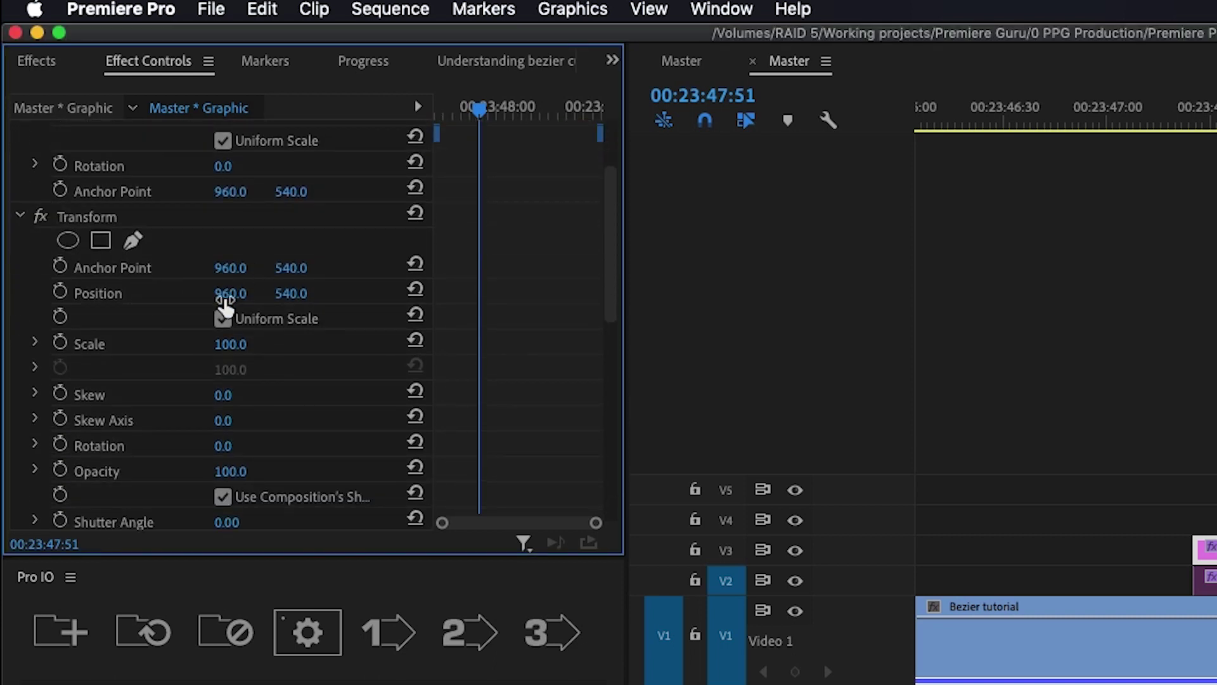
scroll(239, 348, down, 2)
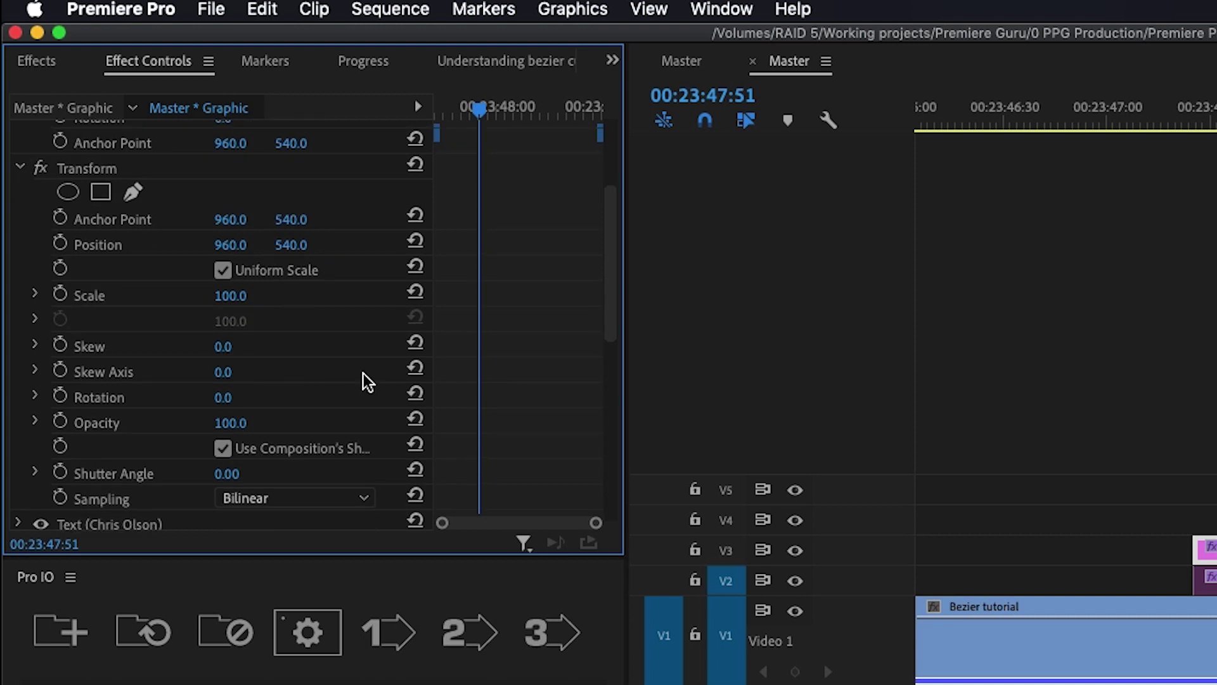
scroll(363, 361, down, 3)
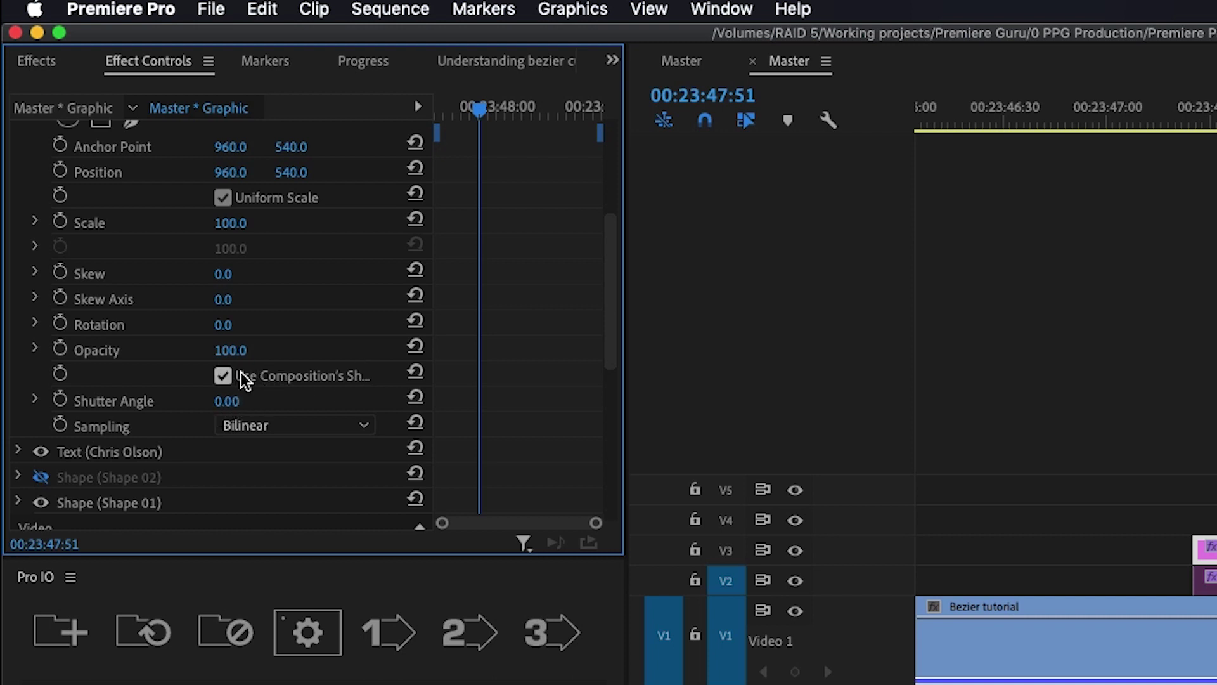
click(227, 401)
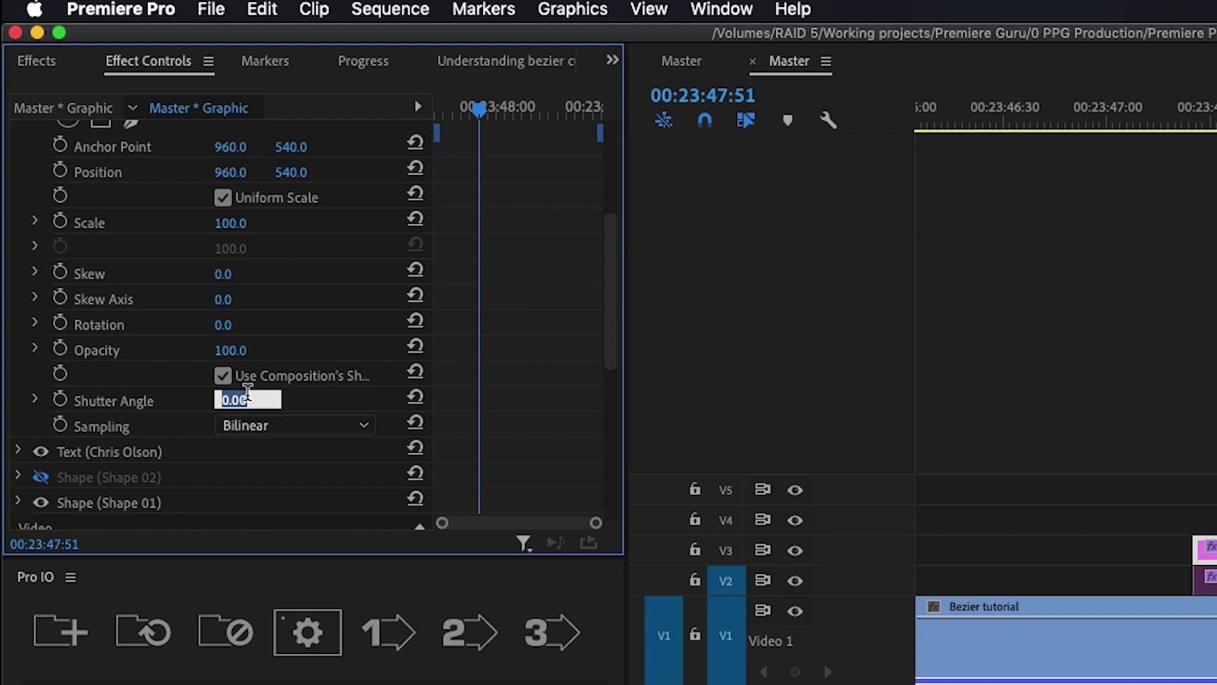
text(200)
key(Return)
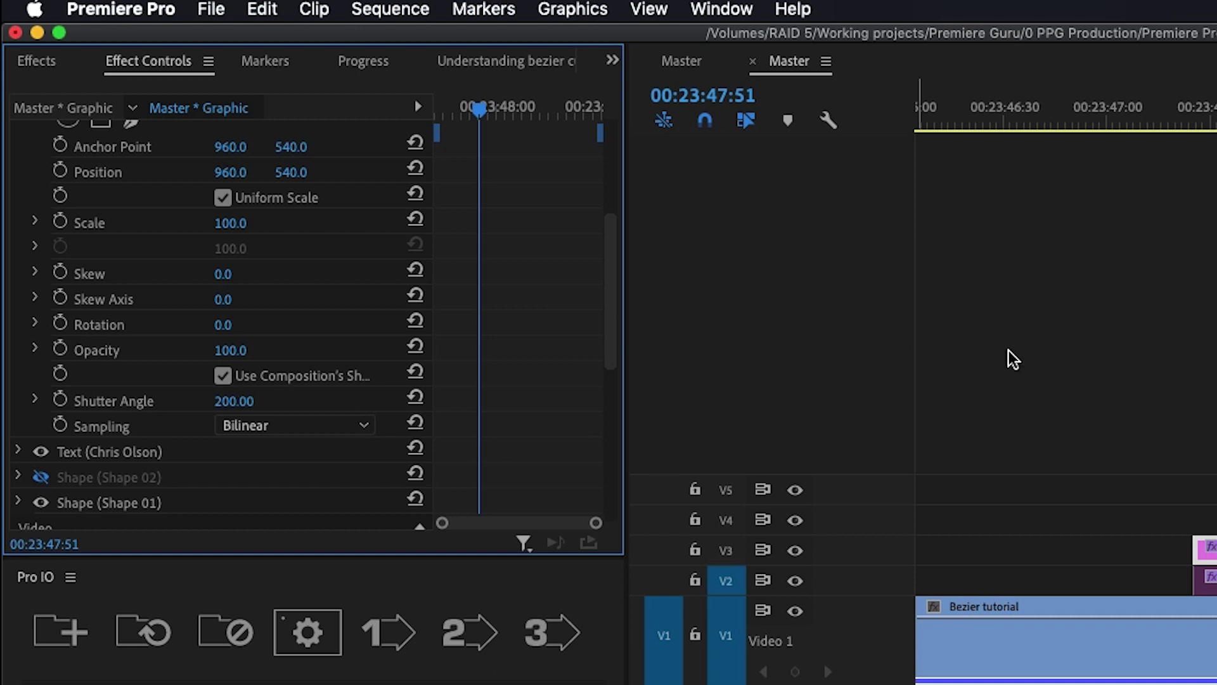
click(1204, 126)
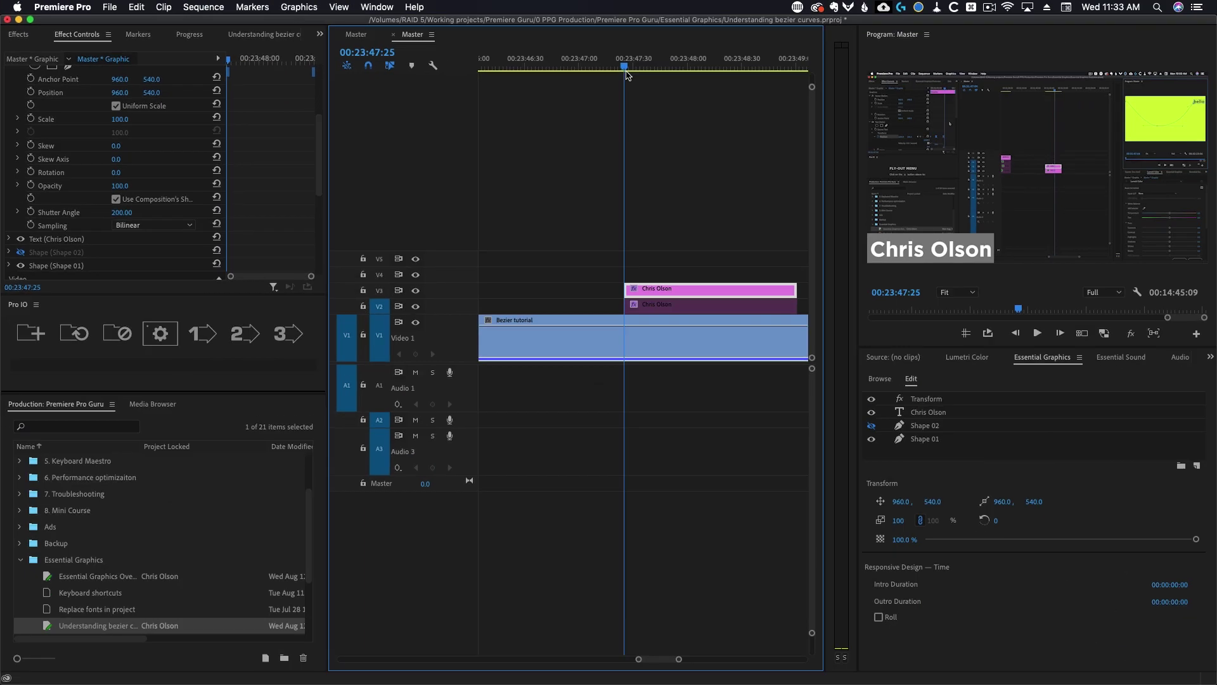
Keyframe Transform Position X from 221 at the clip start to 949 a few frames later.
scroll(274, 164, up, 3)
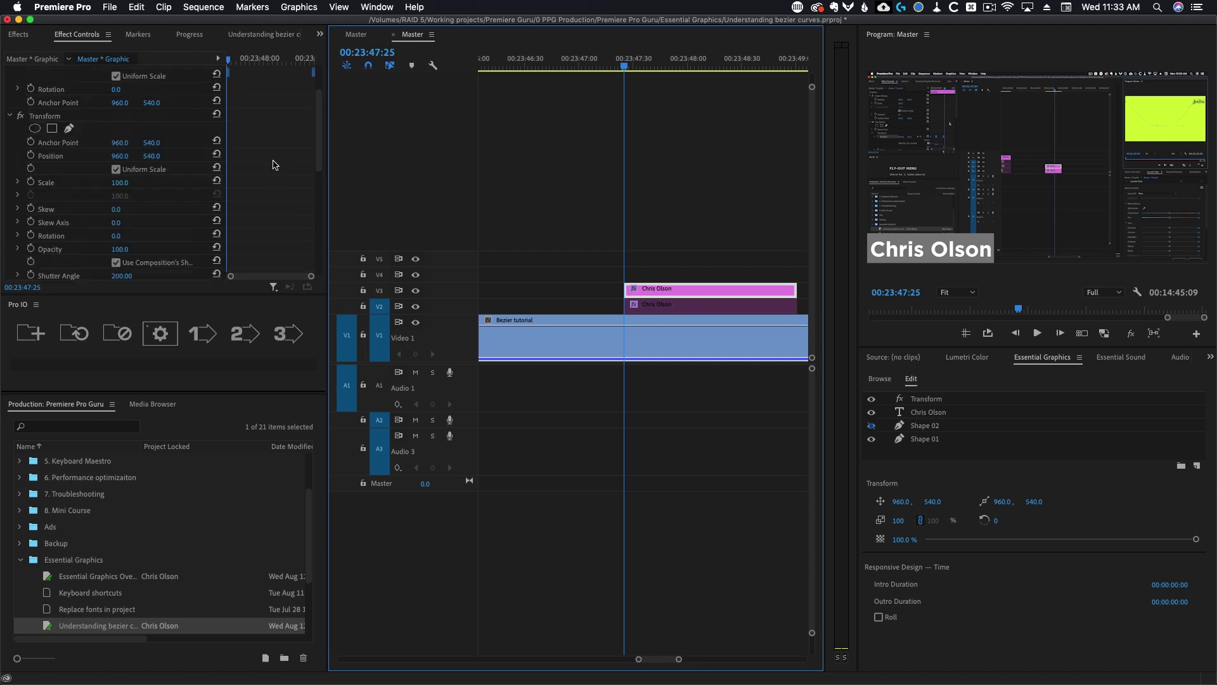
click(31, 156)
drag(120, 156, 53, 156)
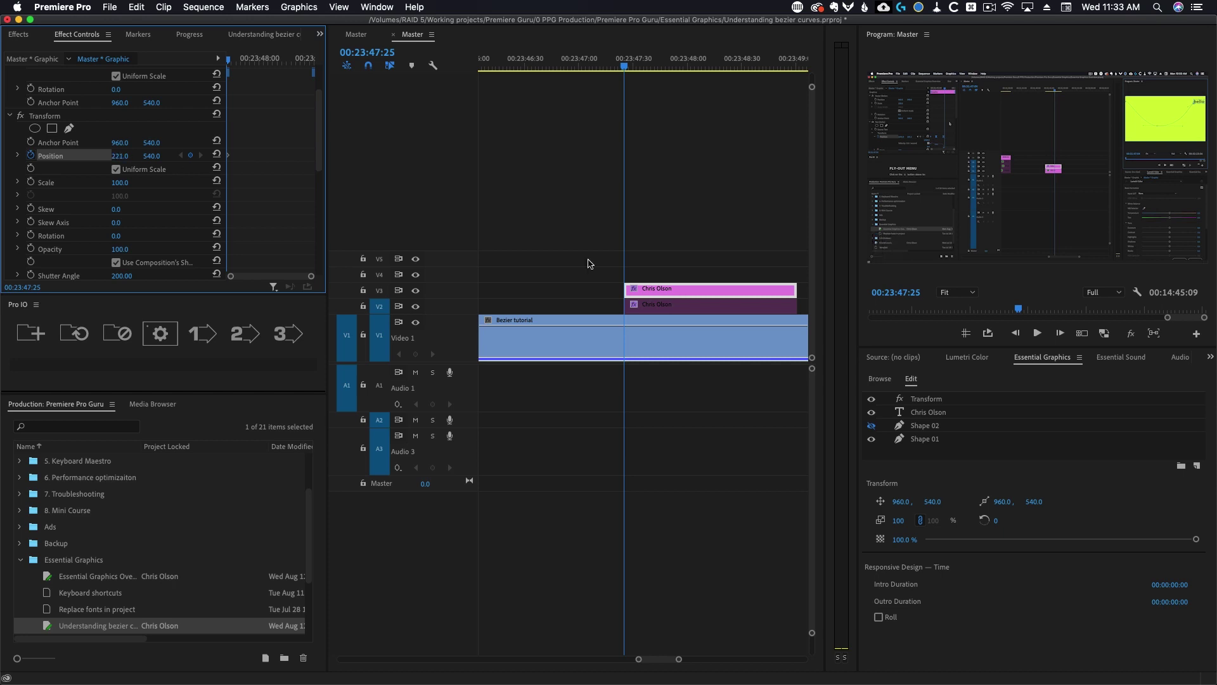
click(684, 291)
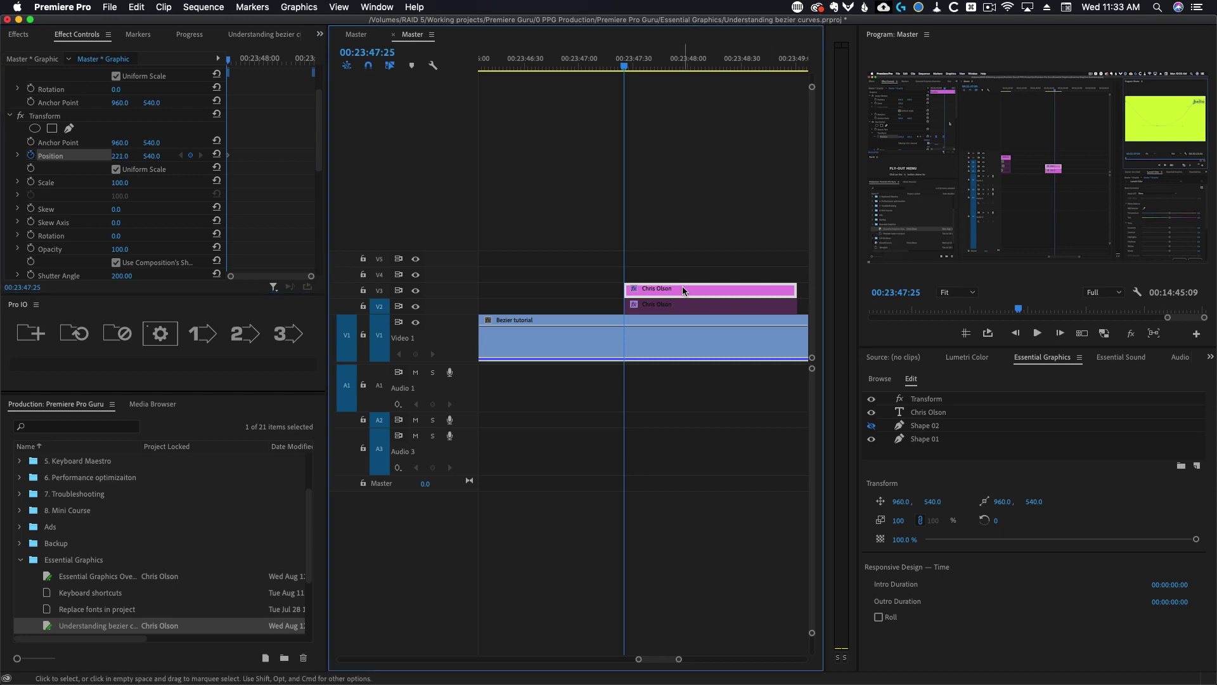
key(Right)
key(Right)
key(Right)
key(Right)
key(Right)
key(Right)
key(Right)
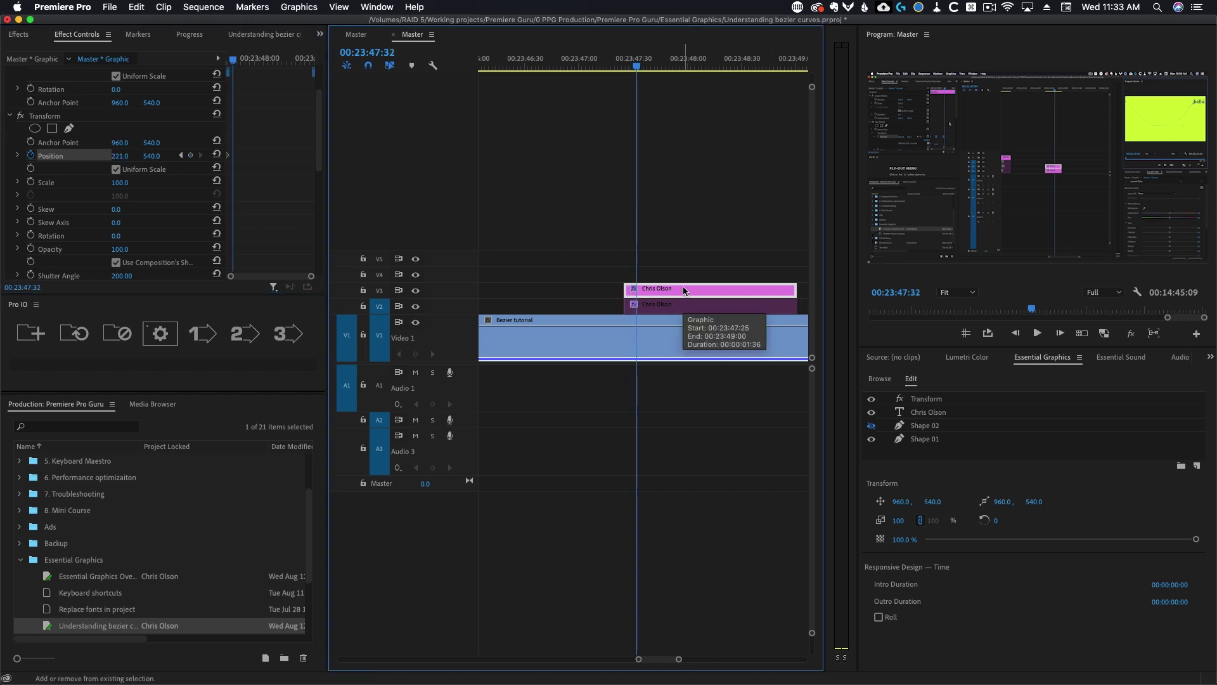
key(Right)
key(Right)
key(Right)
key(Right)
key(Right)
key(Right)
key(Right)
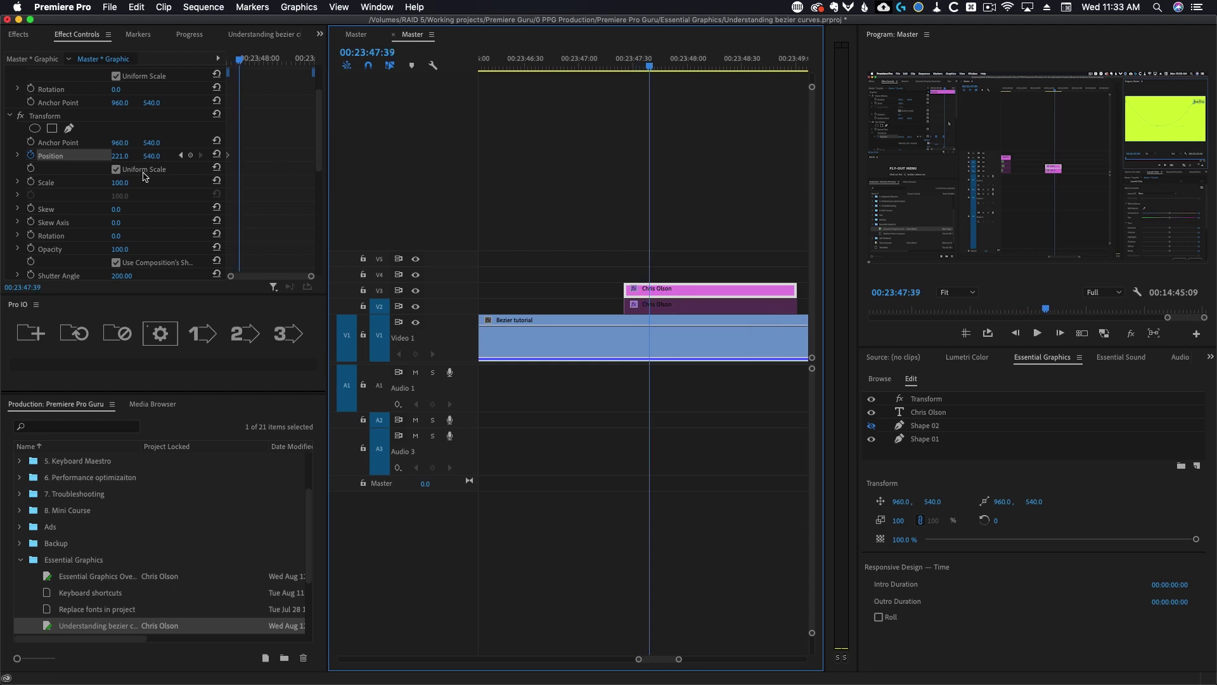
drag(121, 156, 583, 155)
Set the Position keyframes to Auto Bezier and drag the velocity handle into a strong ease peaking near 12477.5.
click(18, 156)
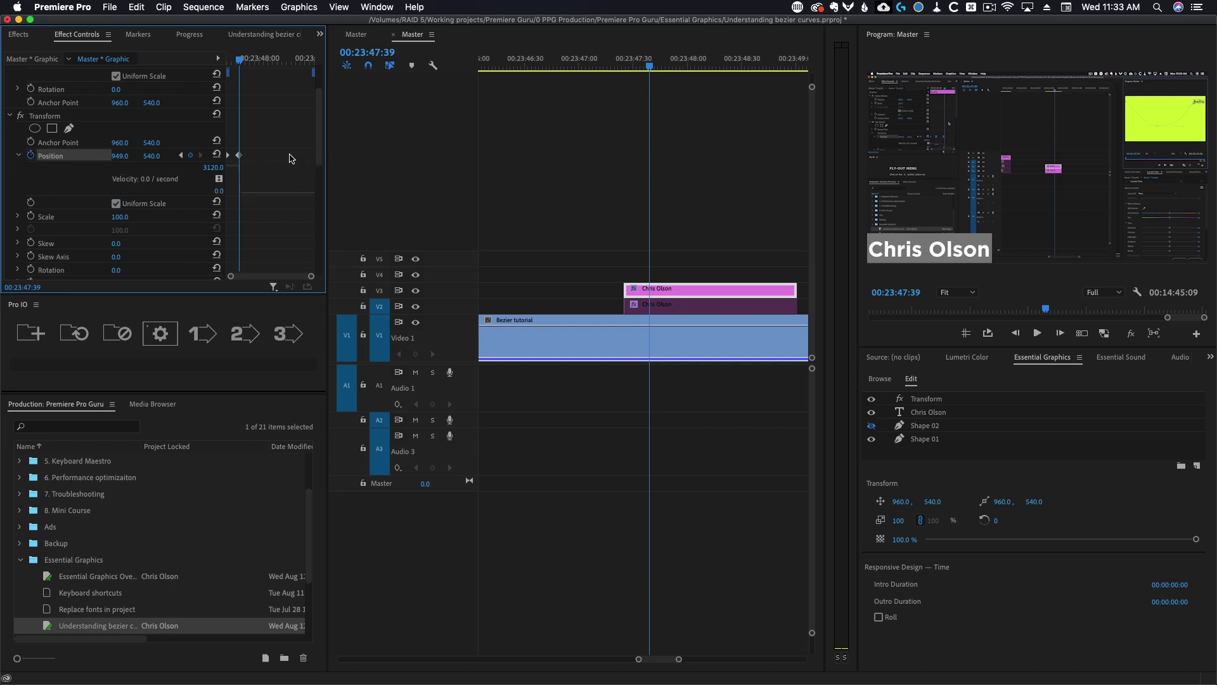
right_click(239, 156)
mouse_move(305, 266)
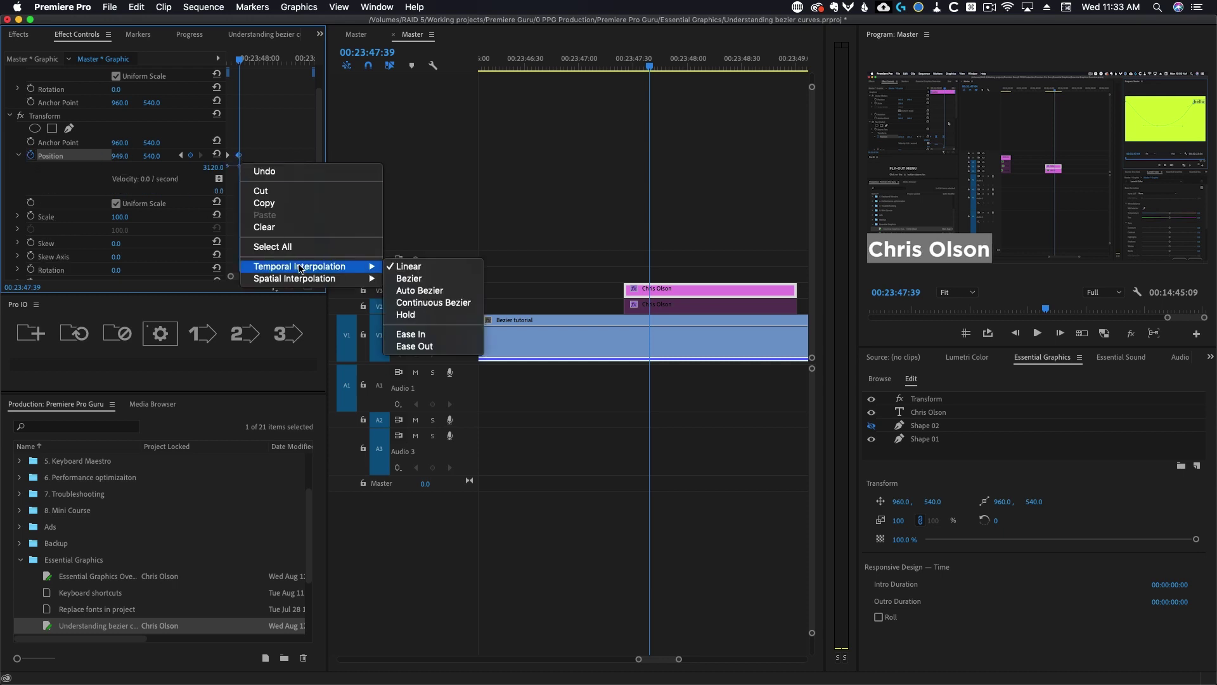
click(433, 294)
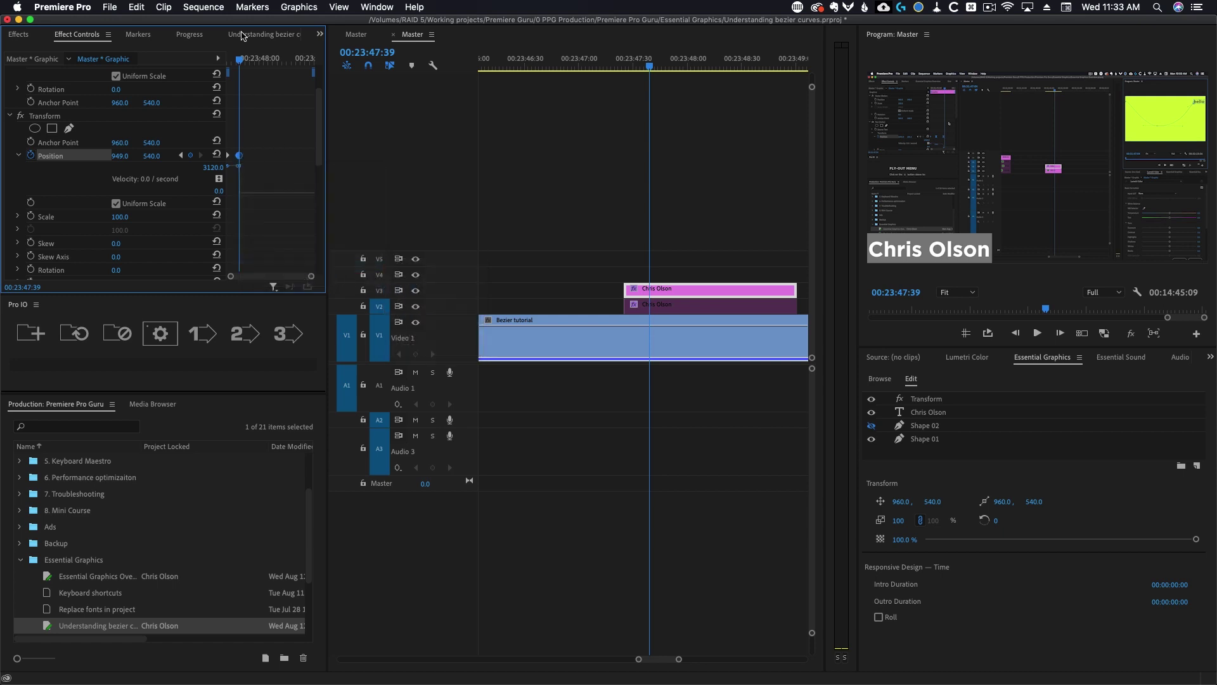
key(Up)
drag(269, 169, 254, 196)
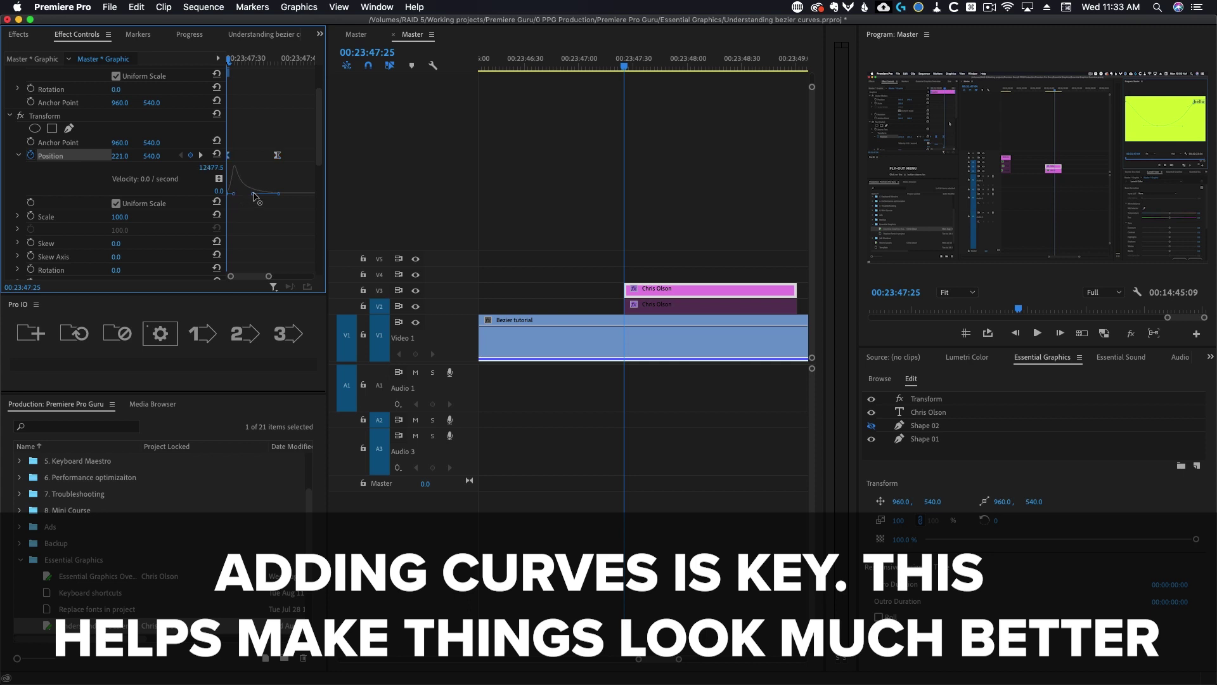
click(638, 212)
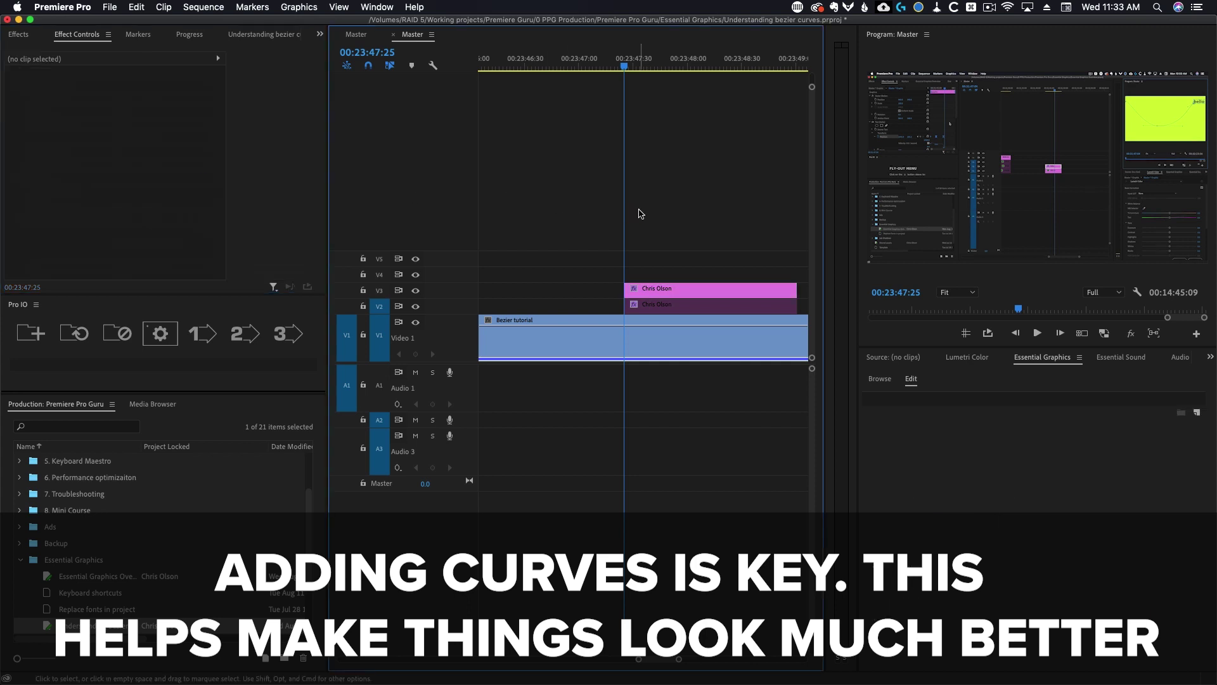
mouse_move(636, 56)
mouse_down()
mouse_move(646, 71)
mouse_move(628, 72)
mouse_move(653, 73)
mouse_up()
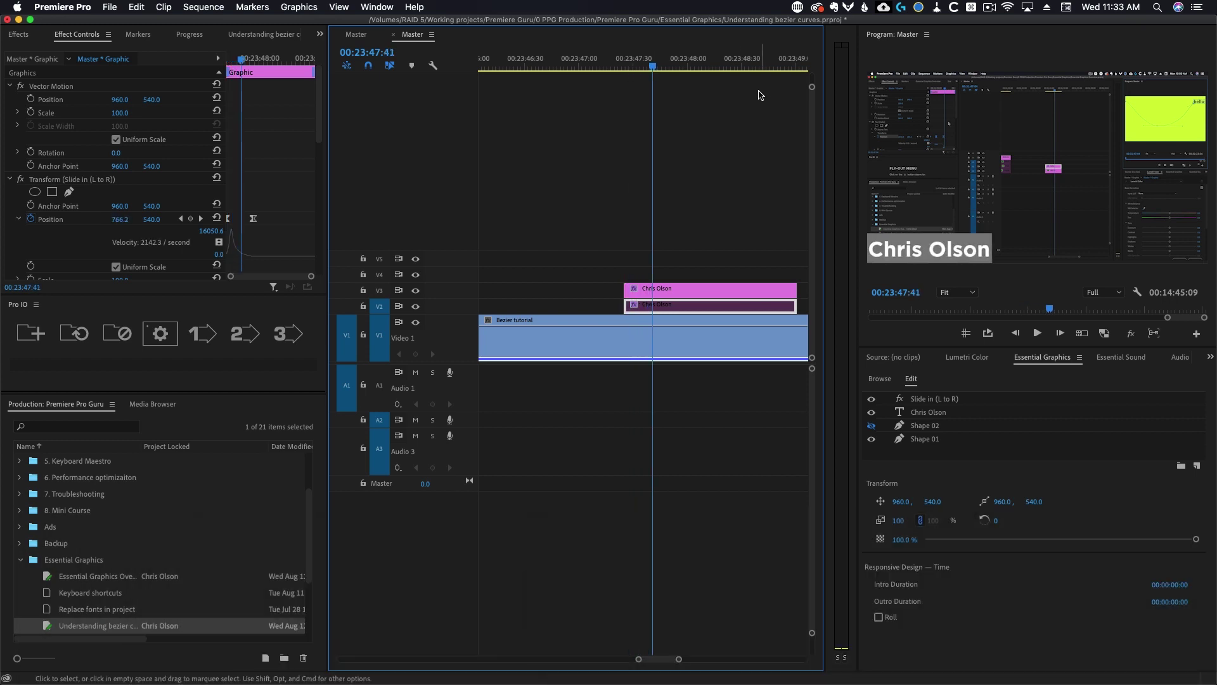
key(Up)
key(space)
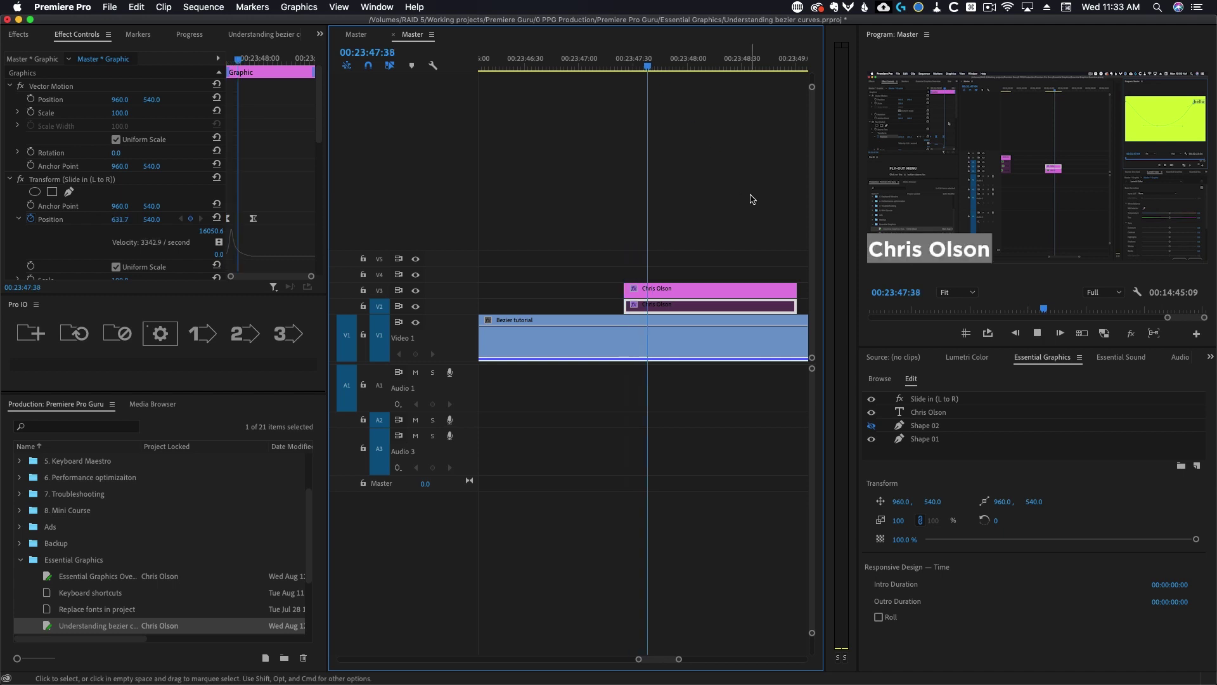
key(Up)
key(space)
Move the second Position keyframe later for a gentler ease near 5041.2, replay it, and save.
click(676, 290)
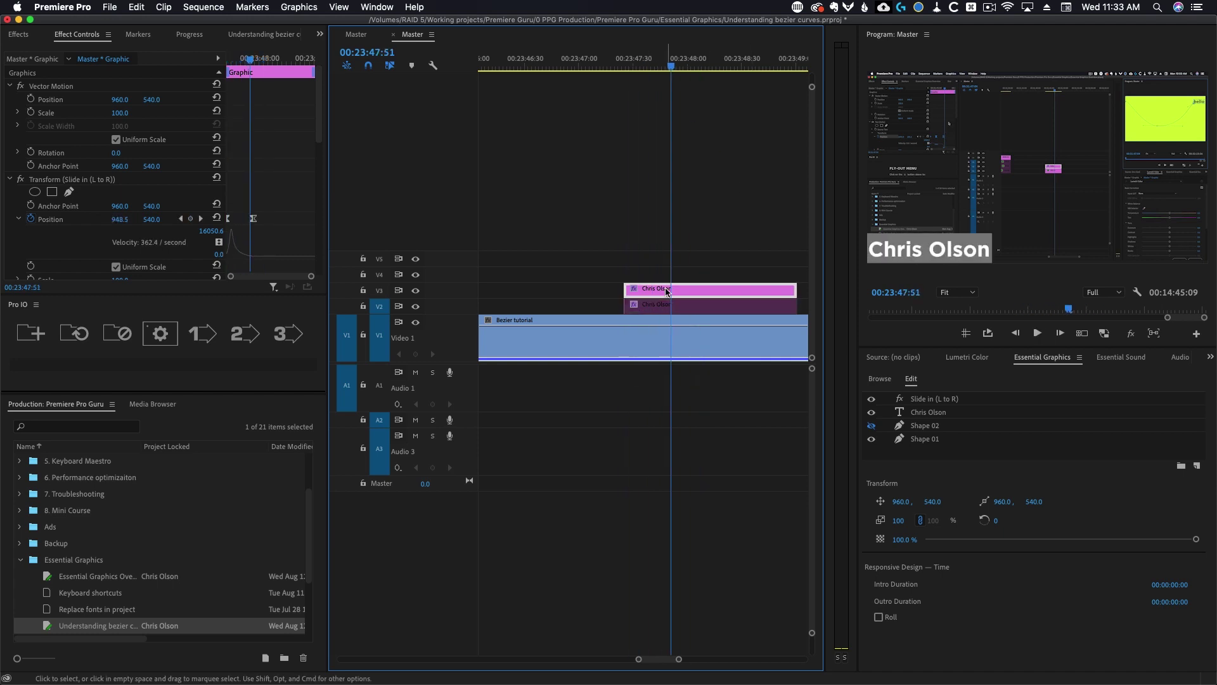
drag(240, 218, 254, 218)
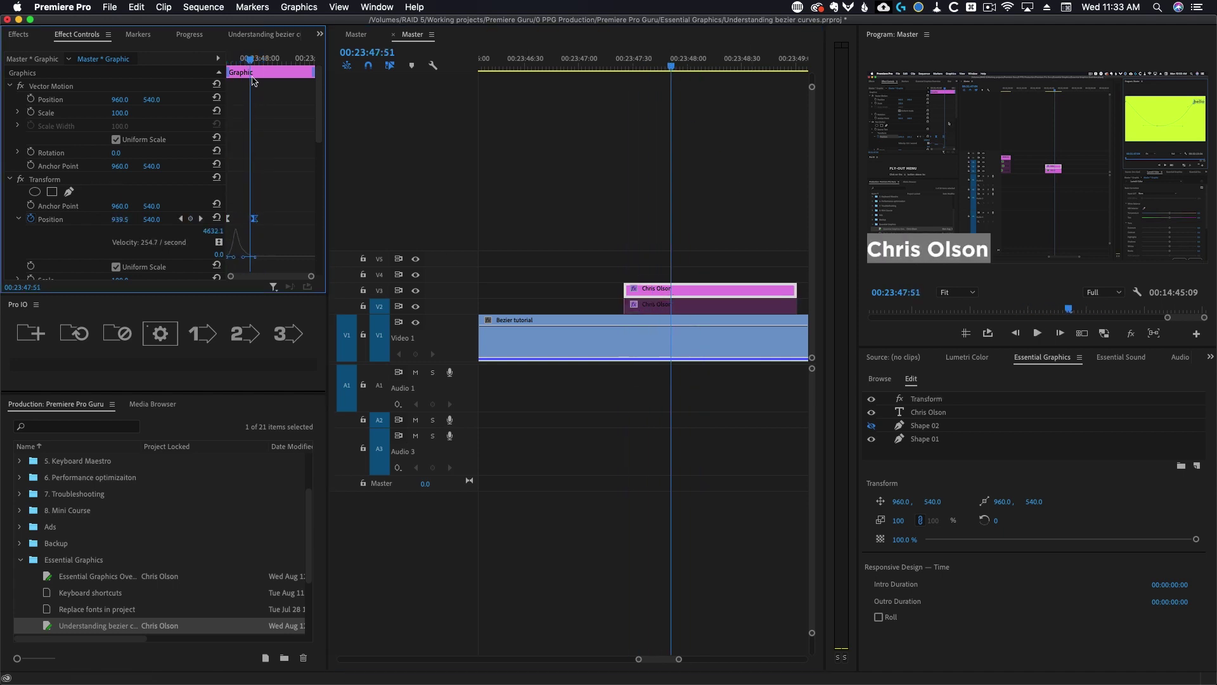
drag(251, 59, 226, 62)
scroll(291, 265, up, 2)
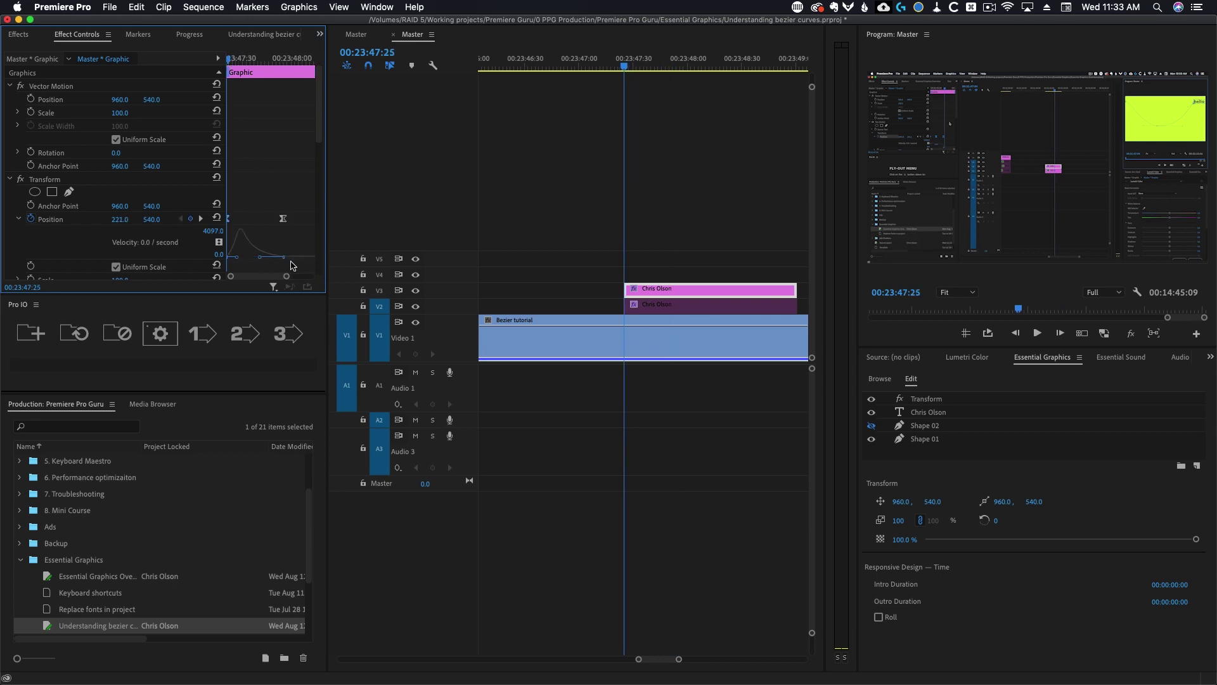
key(space)
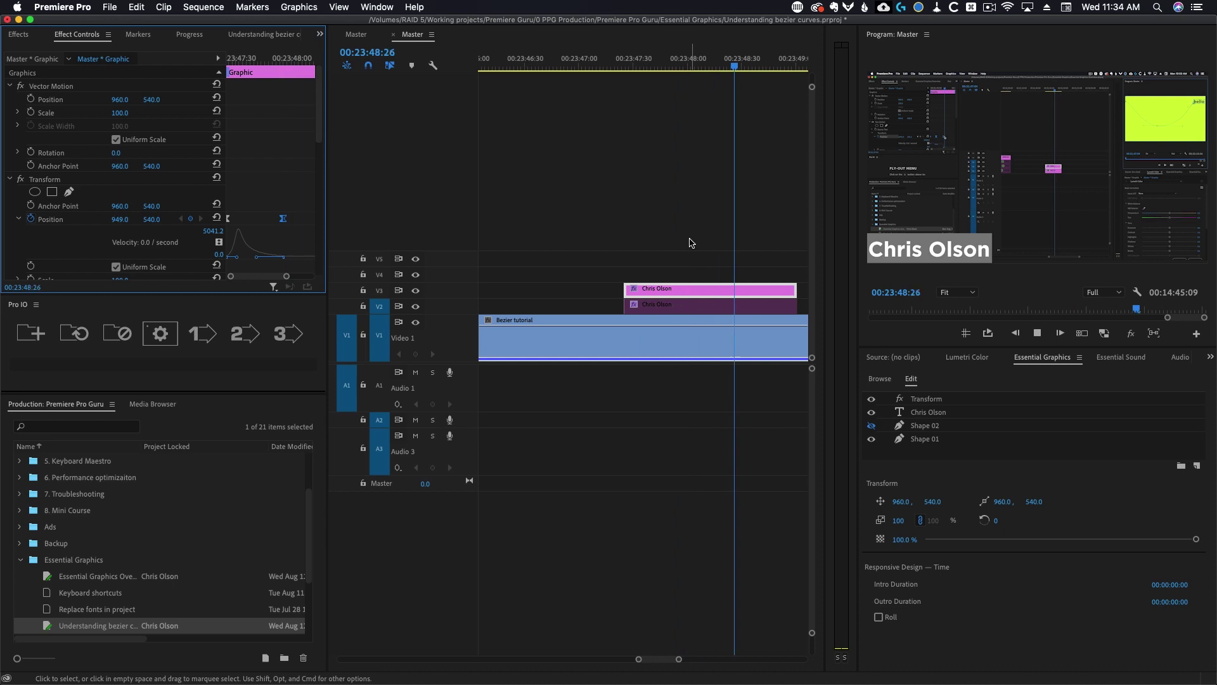
key(space)
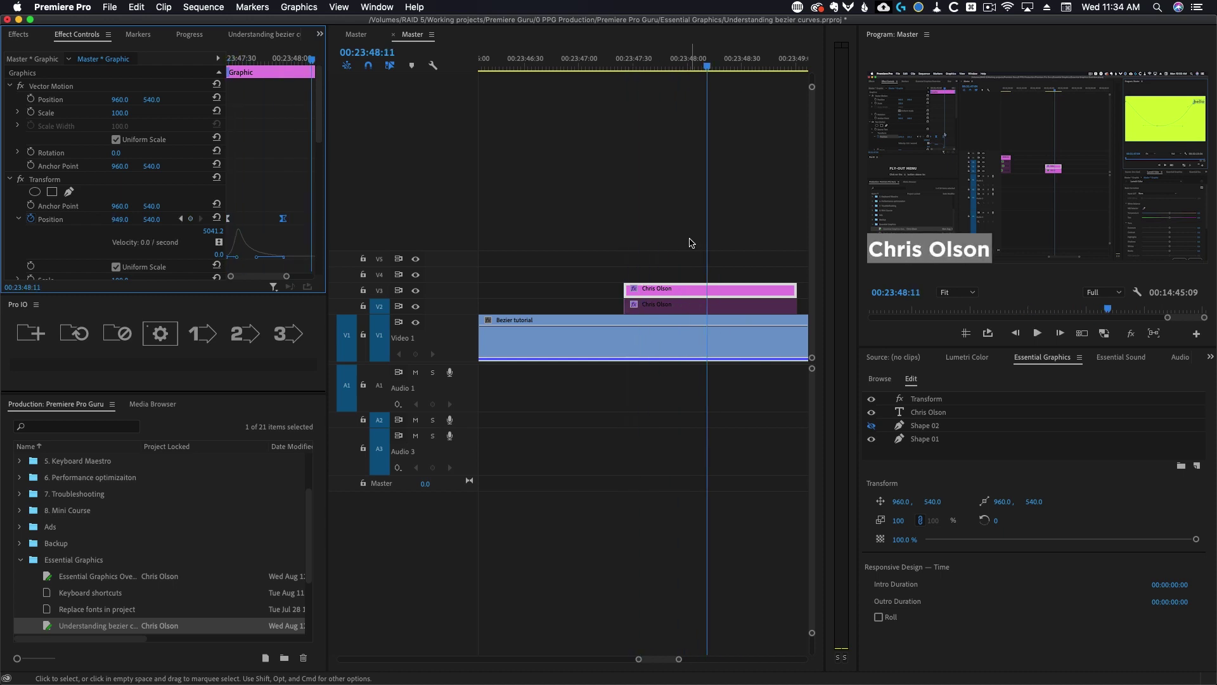
key(cmd+s)
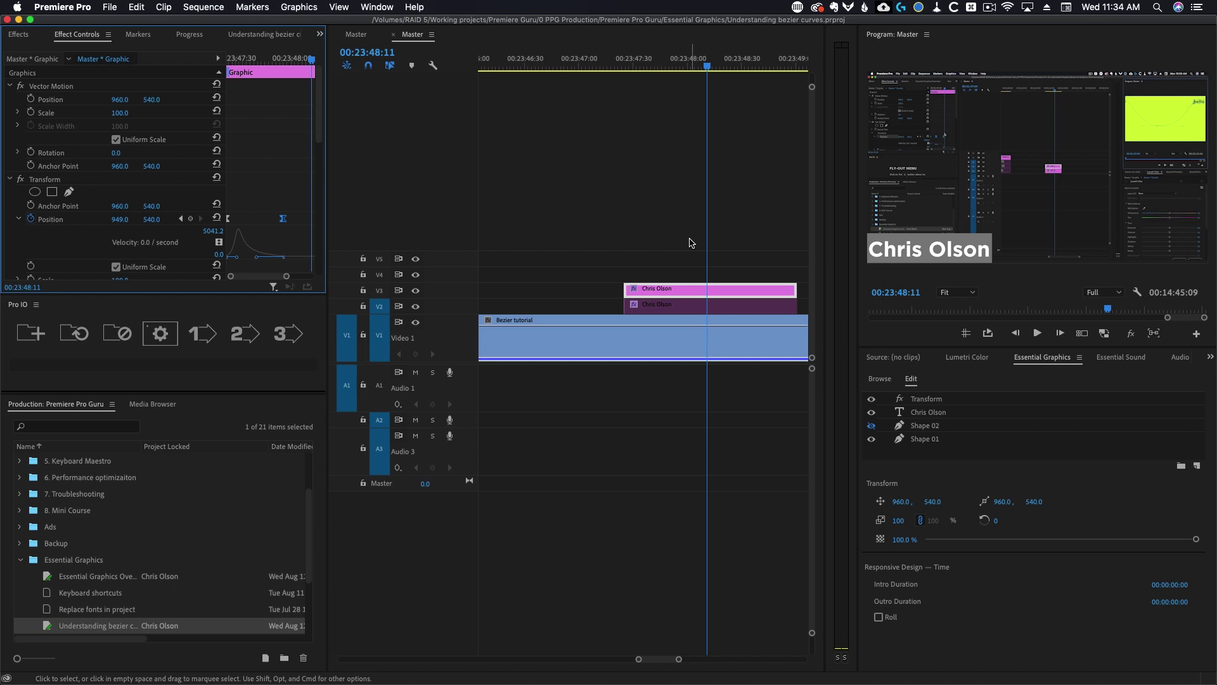
Move the Transform layer below the Chris Olson text in Essential Graphics and preview the slide-in.
scroll(221, 227, down, 4)
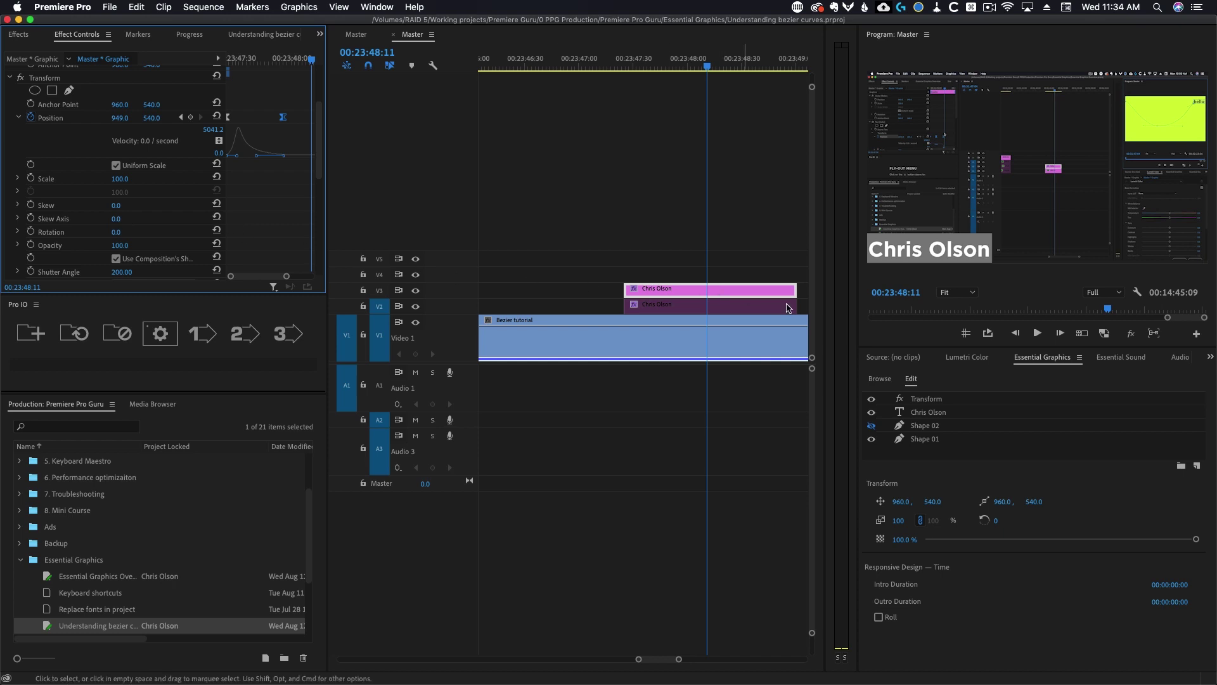
click(926, 399)
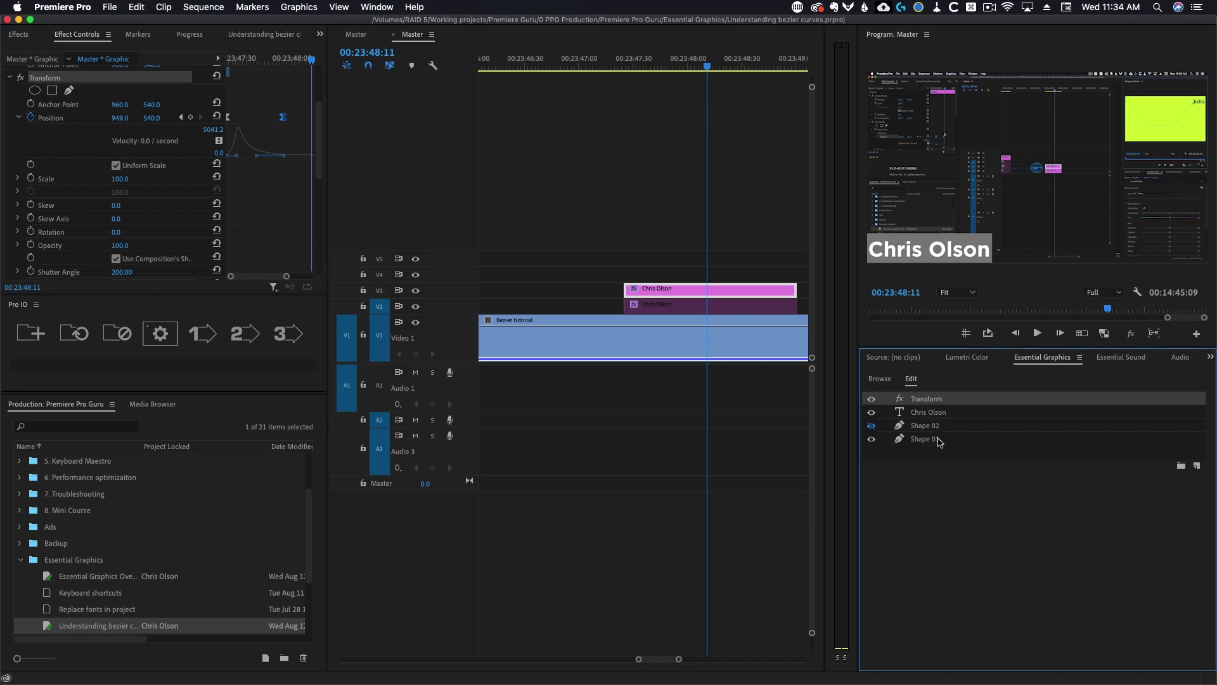
drag(929, 401, 930, 420)
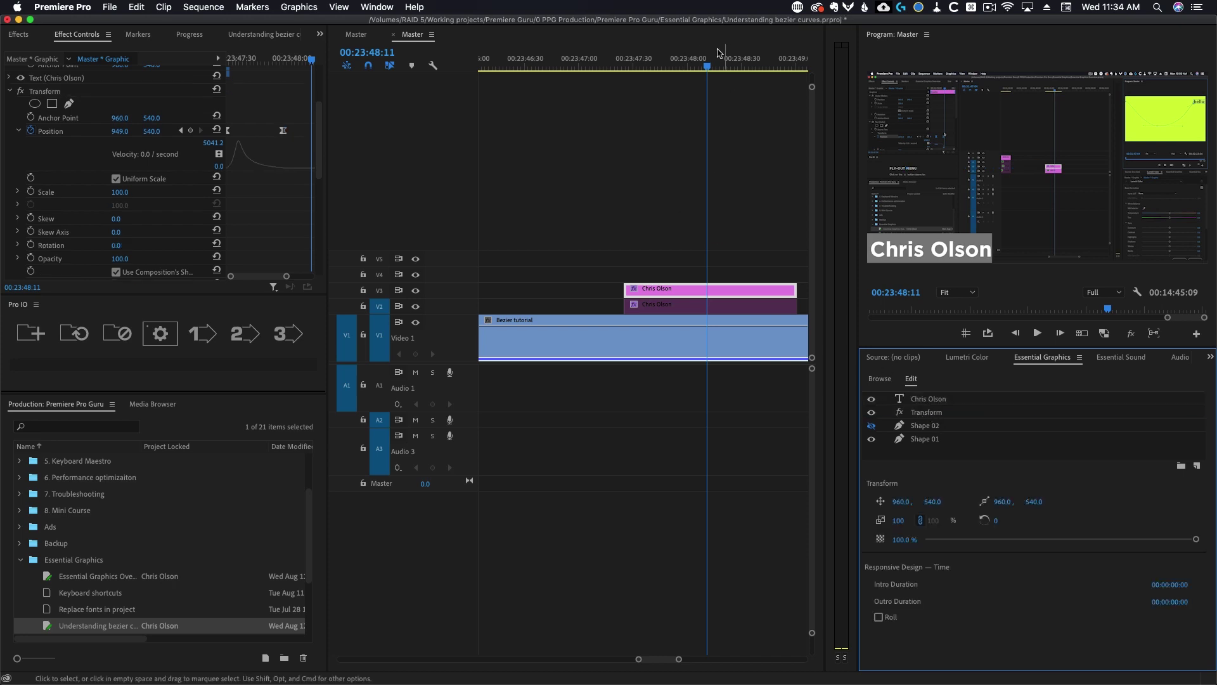
drag(688, 66, 658, 71)
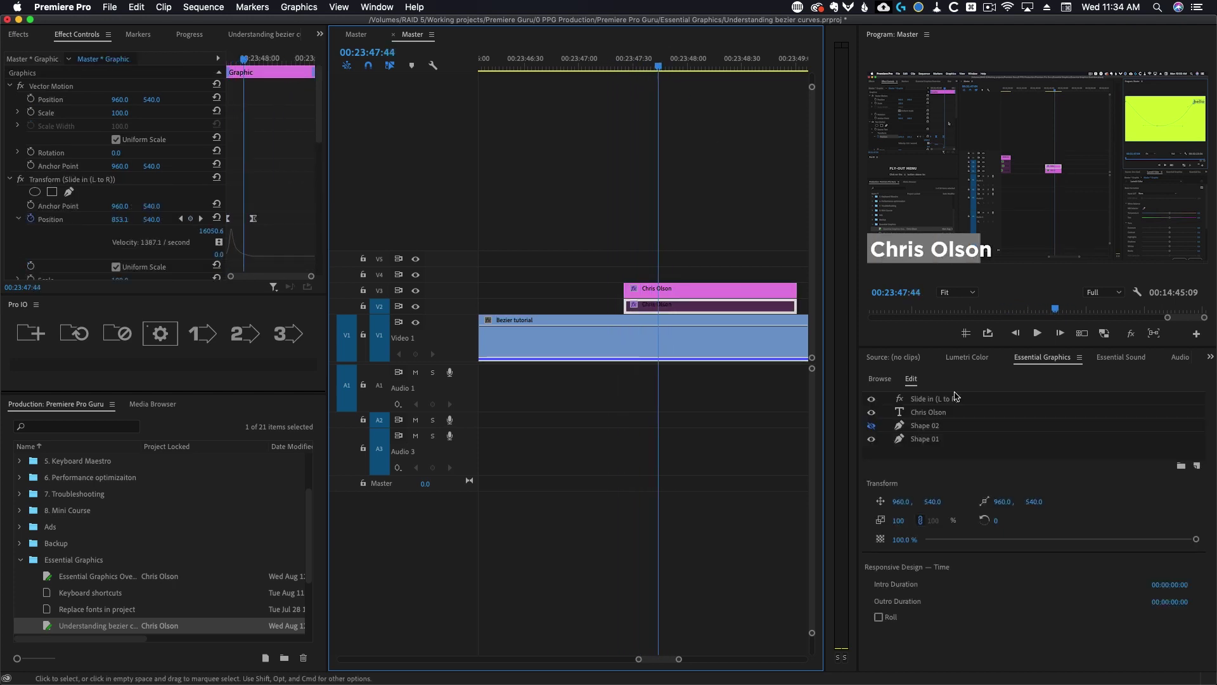
Put the Transform layer back above the Chris Olson text.
click(689, 290)
click(926, 410)
drag(926, 410, 926, 398)
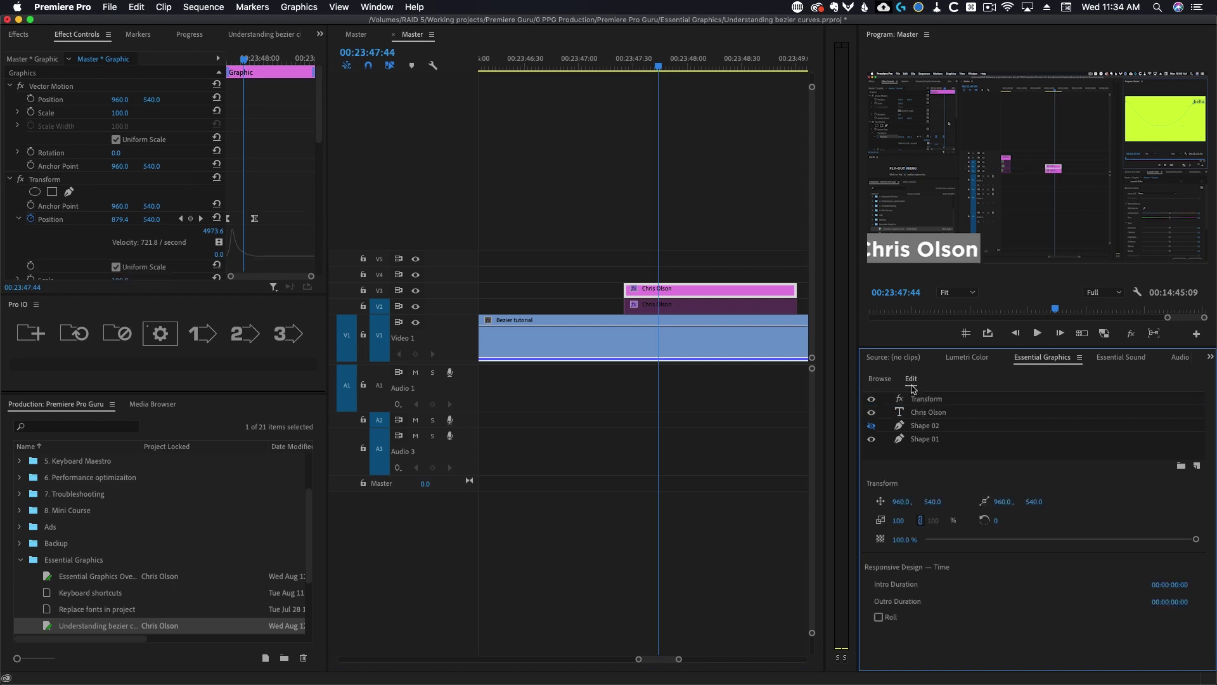
drag(654, 68, 658, 67)
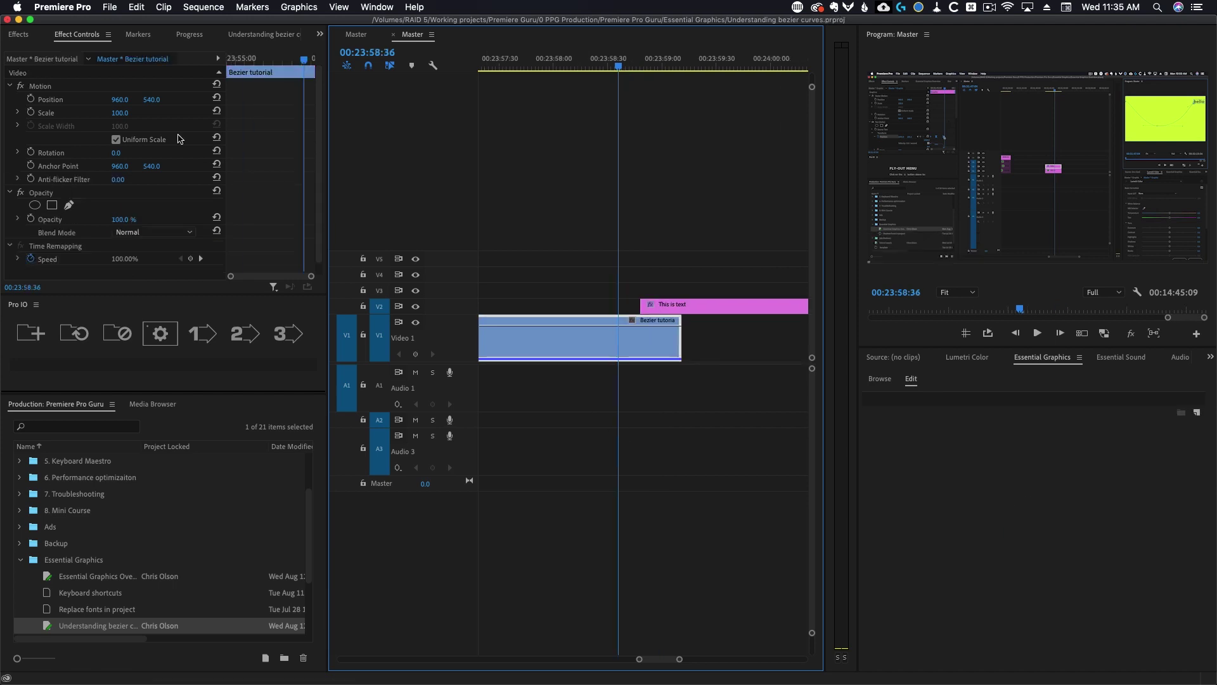
Search 'slide in' and apply the Slide in (L to R) preset to the This is text clip, scrubbing to preview.
click(18, 35)
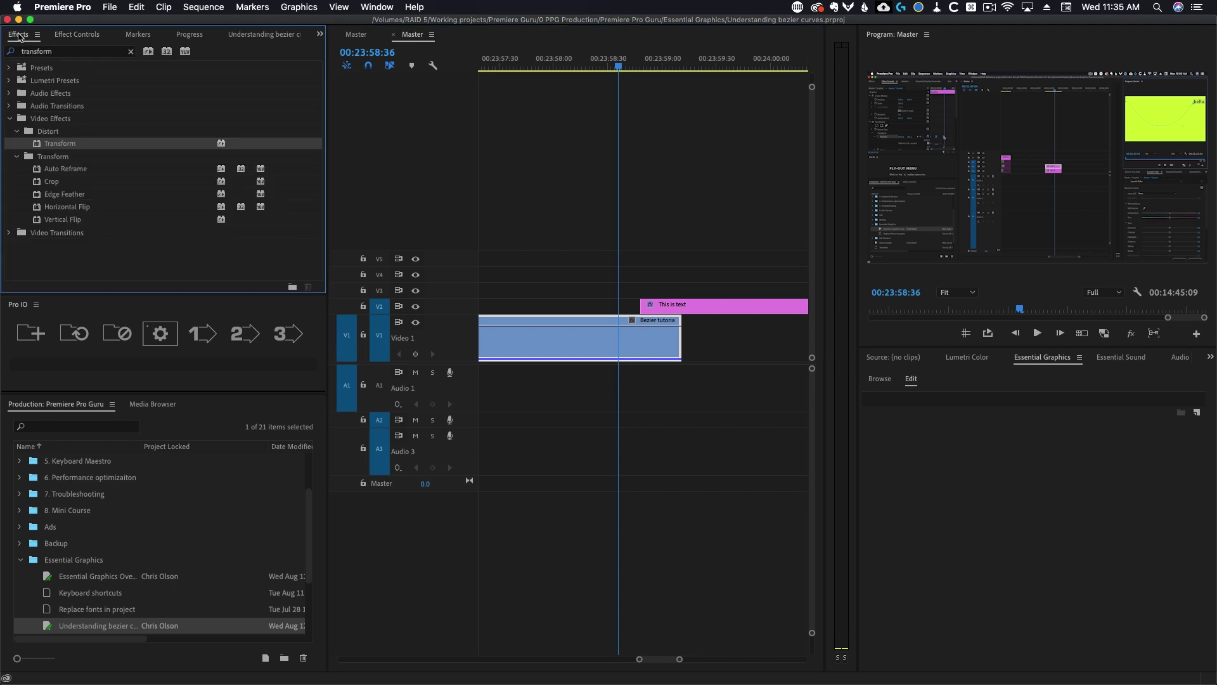
click(132, 52)
text(slide in)
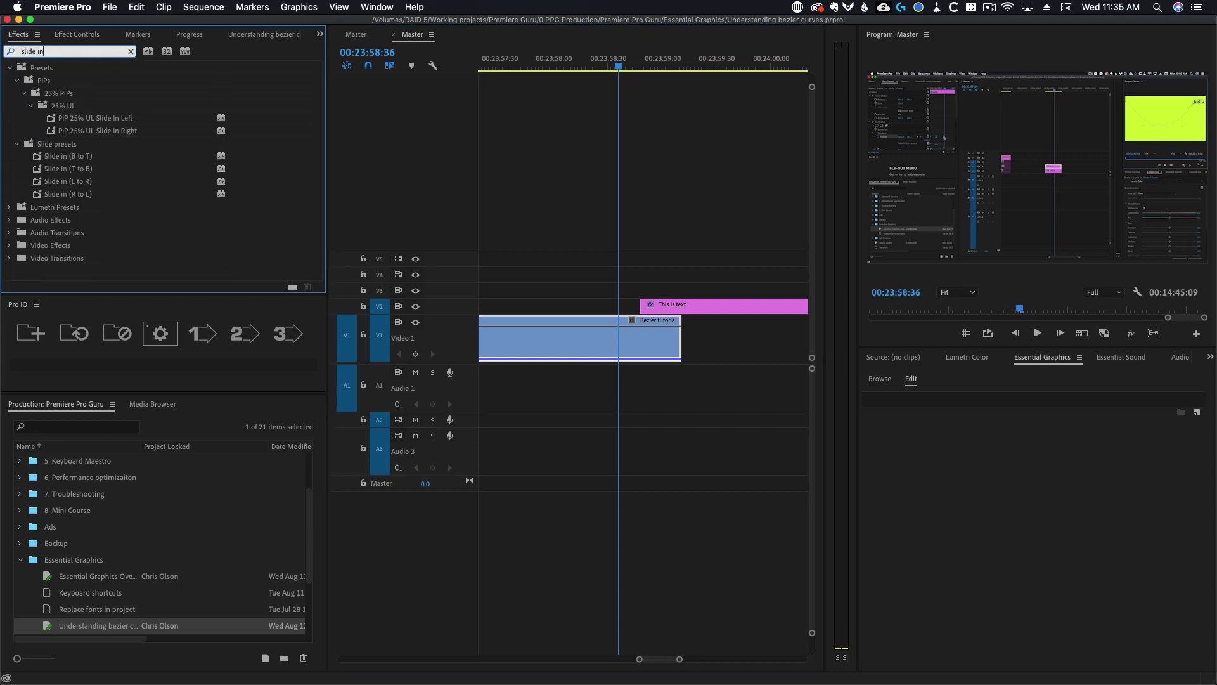
drag(49, 183, 660, 307)
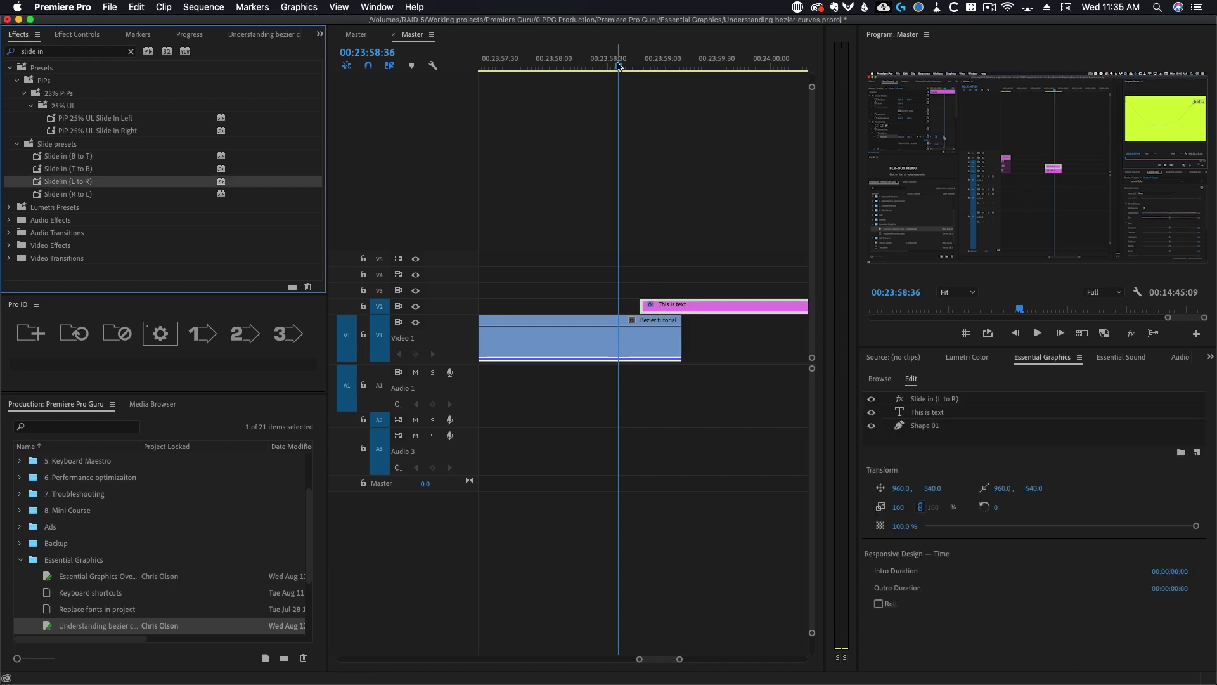
drag(618, 64, 686, 79)
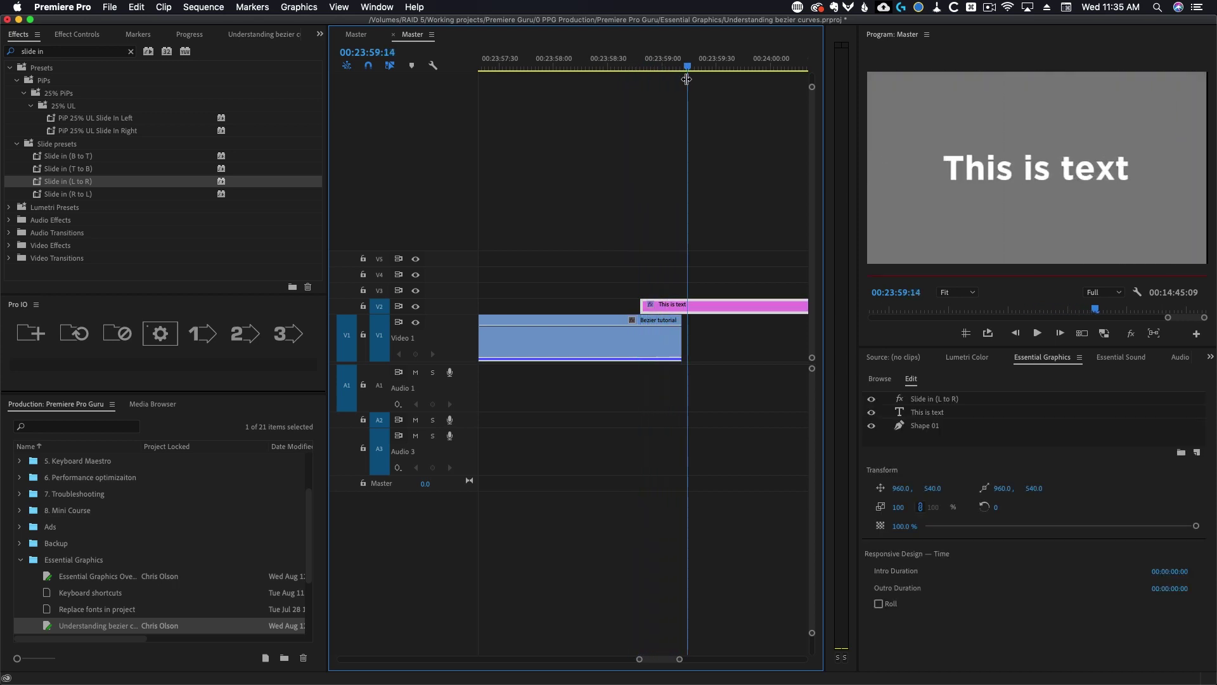
drag(682, 79, 645, 66)
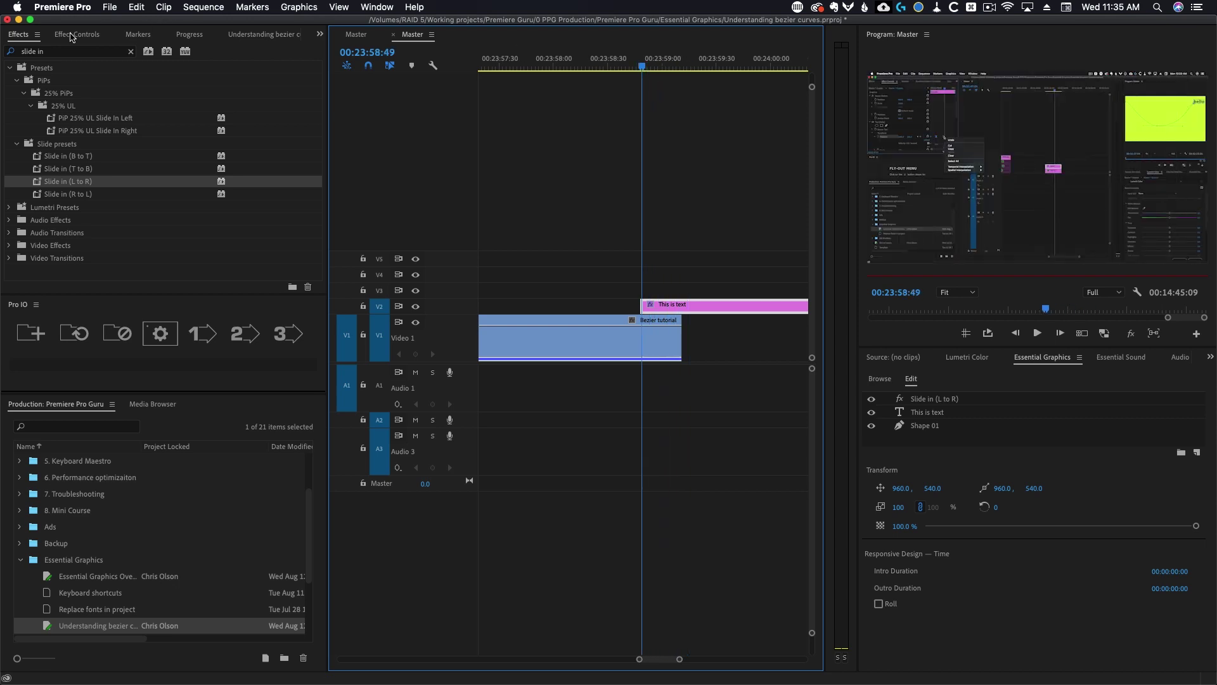
click(72, 35)
Review the Slide in Transform's Position keyframes (-1031.5 to 960), then play the text sliding on.
click(103, 181)
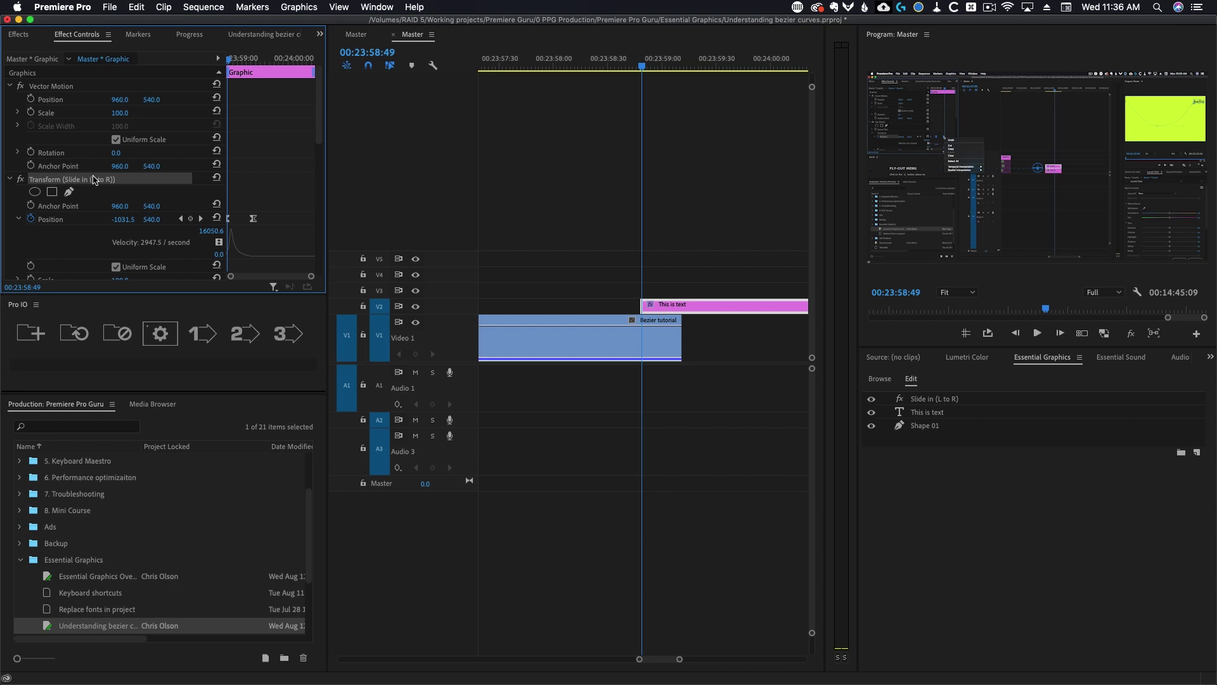
scroll(93, 179, down, 3)
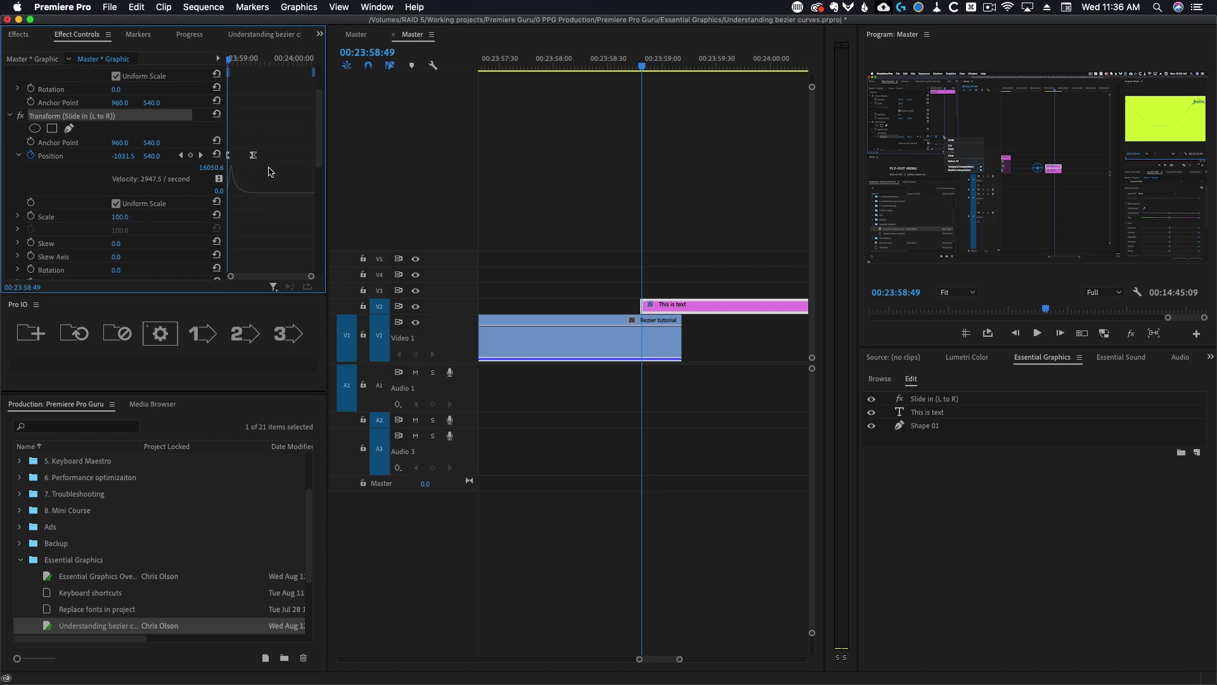
scroll(124, 168, down, 6)
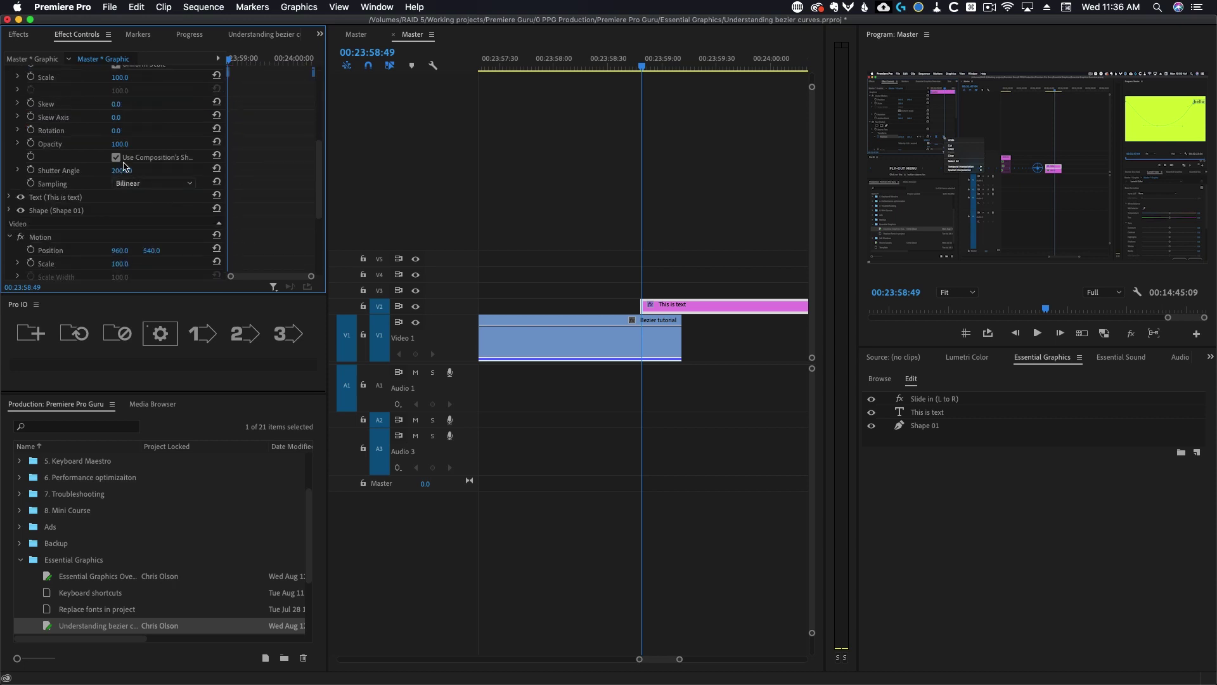
scroll(282, 168, up, 3)
click(648, 67)
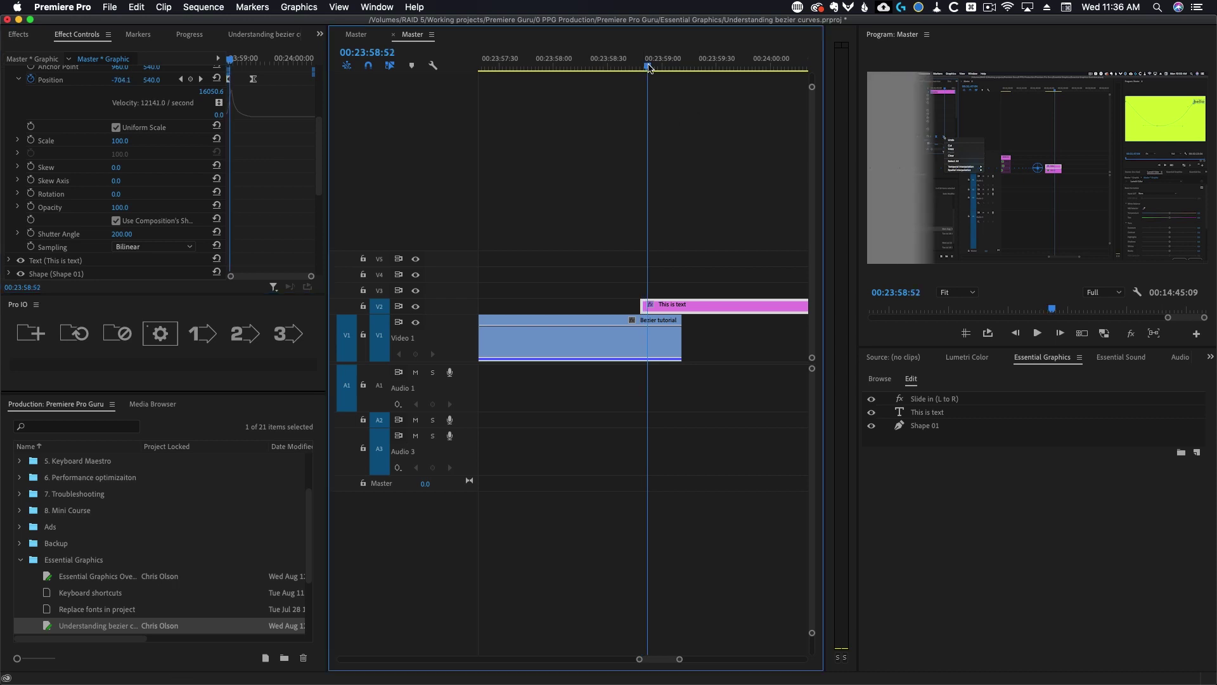
mouse_move(648, 67)
mouse_down()
mouse_move(674, 66)
mouse_move(641, 71)
mouse_up()
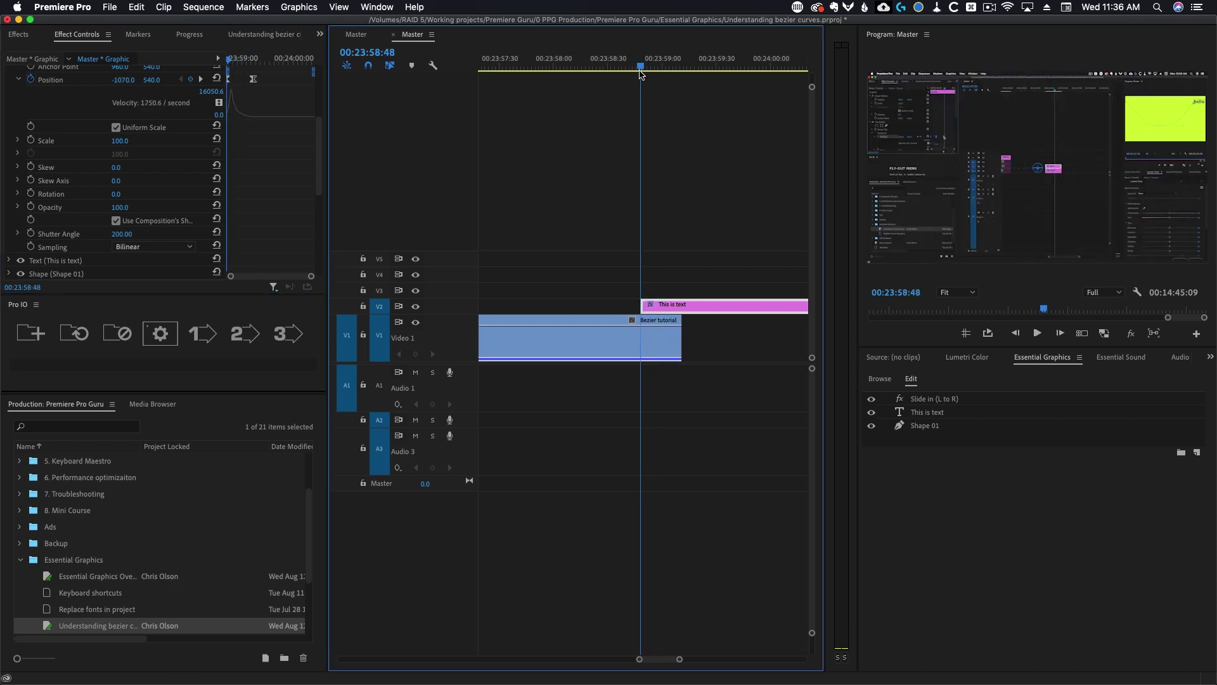
key(space)
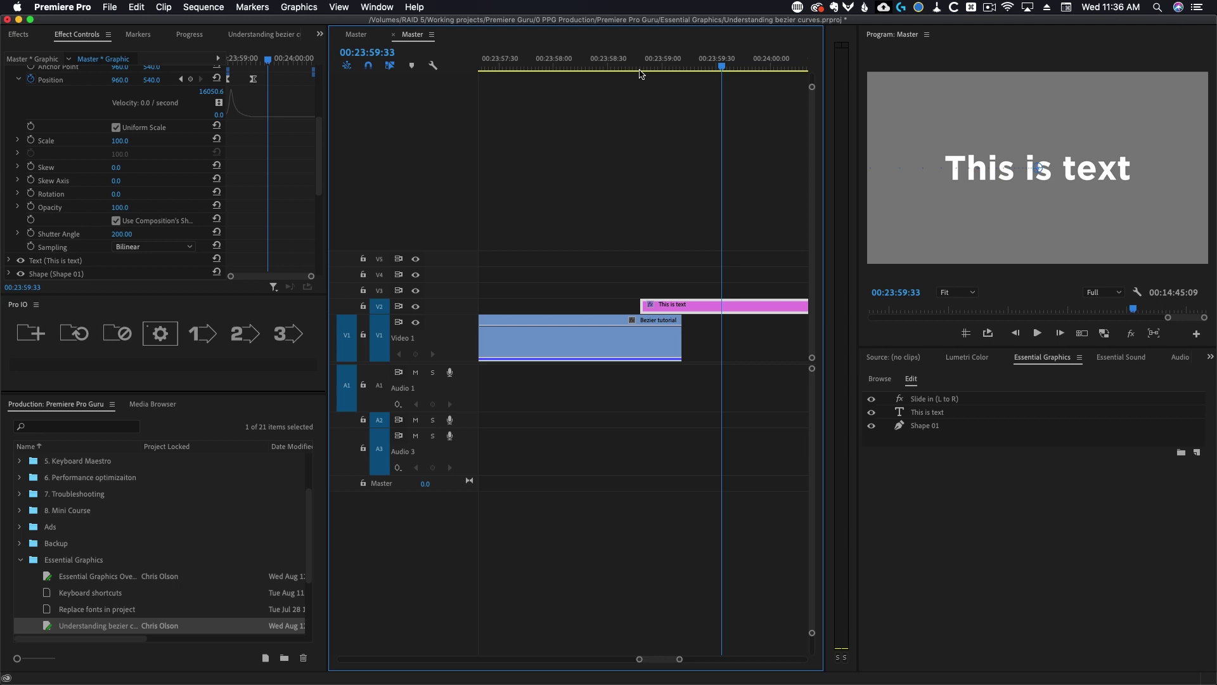
scroll(262, 110, up, 3)
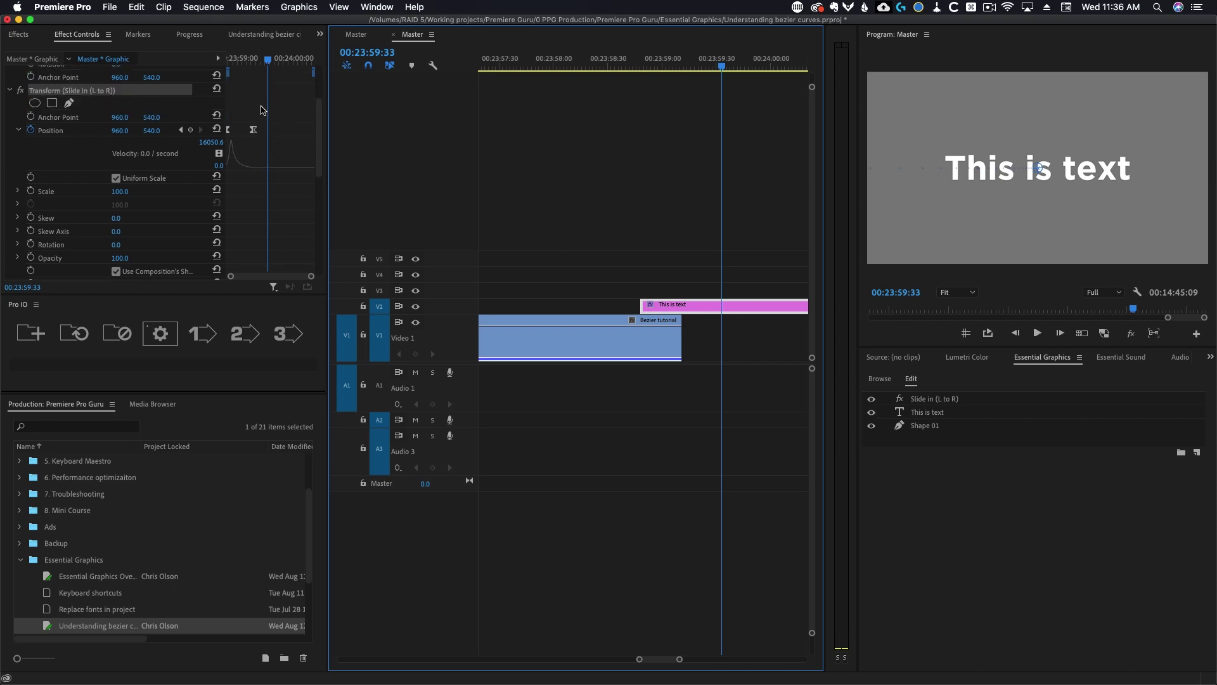